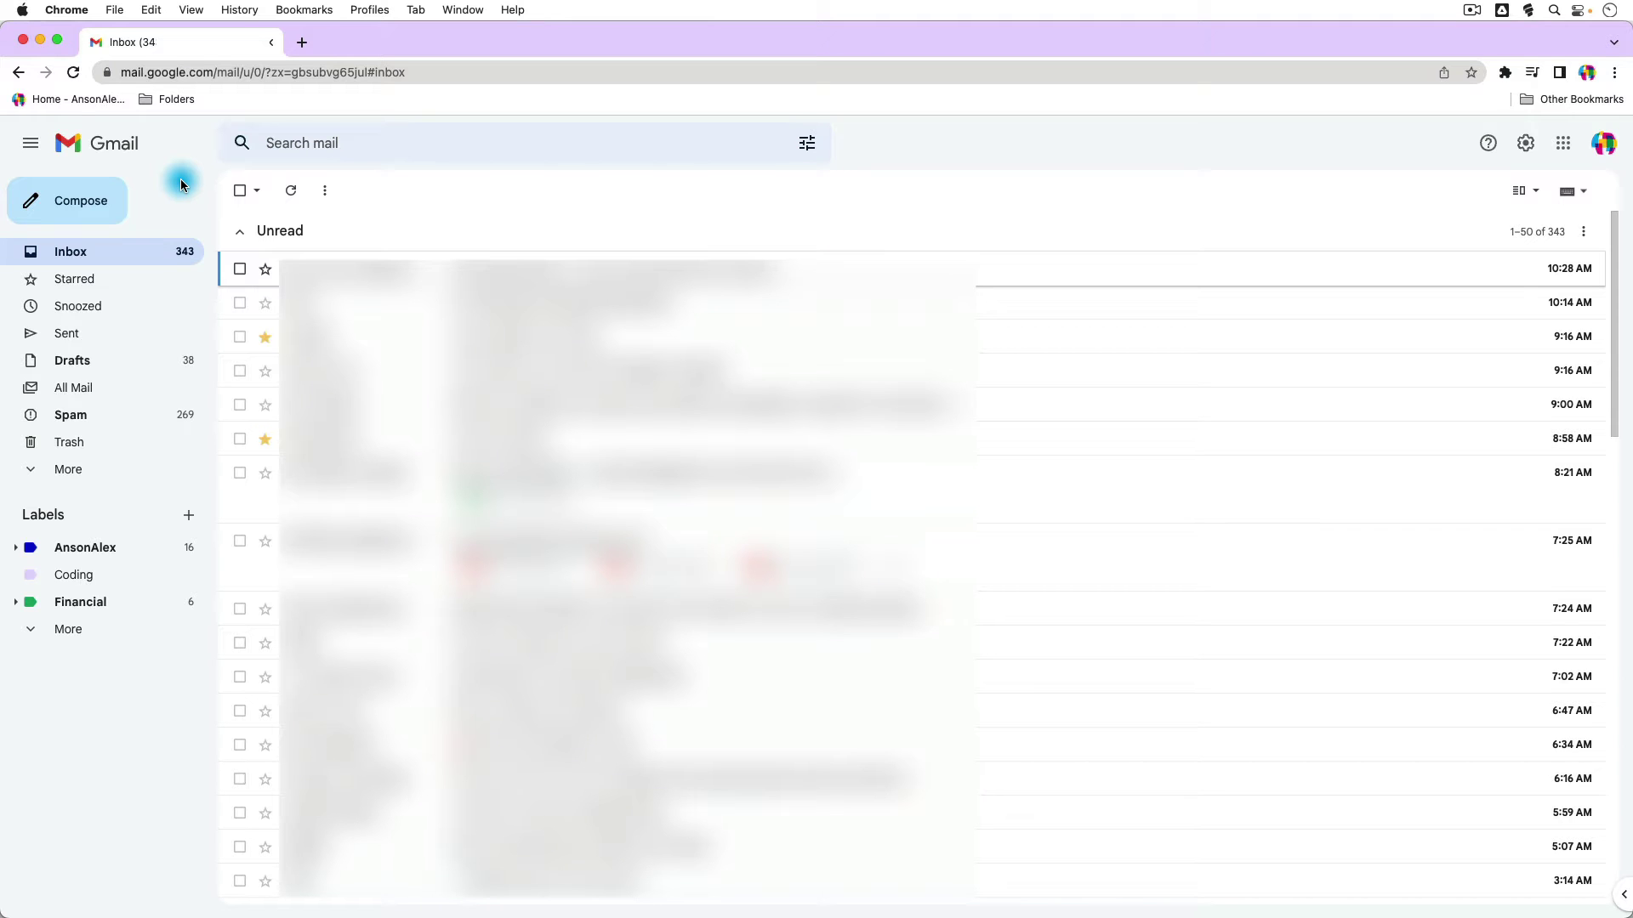
- Open All Mail and select all 22,743 conversations, not just the first page of 50
left_click(150, 400)
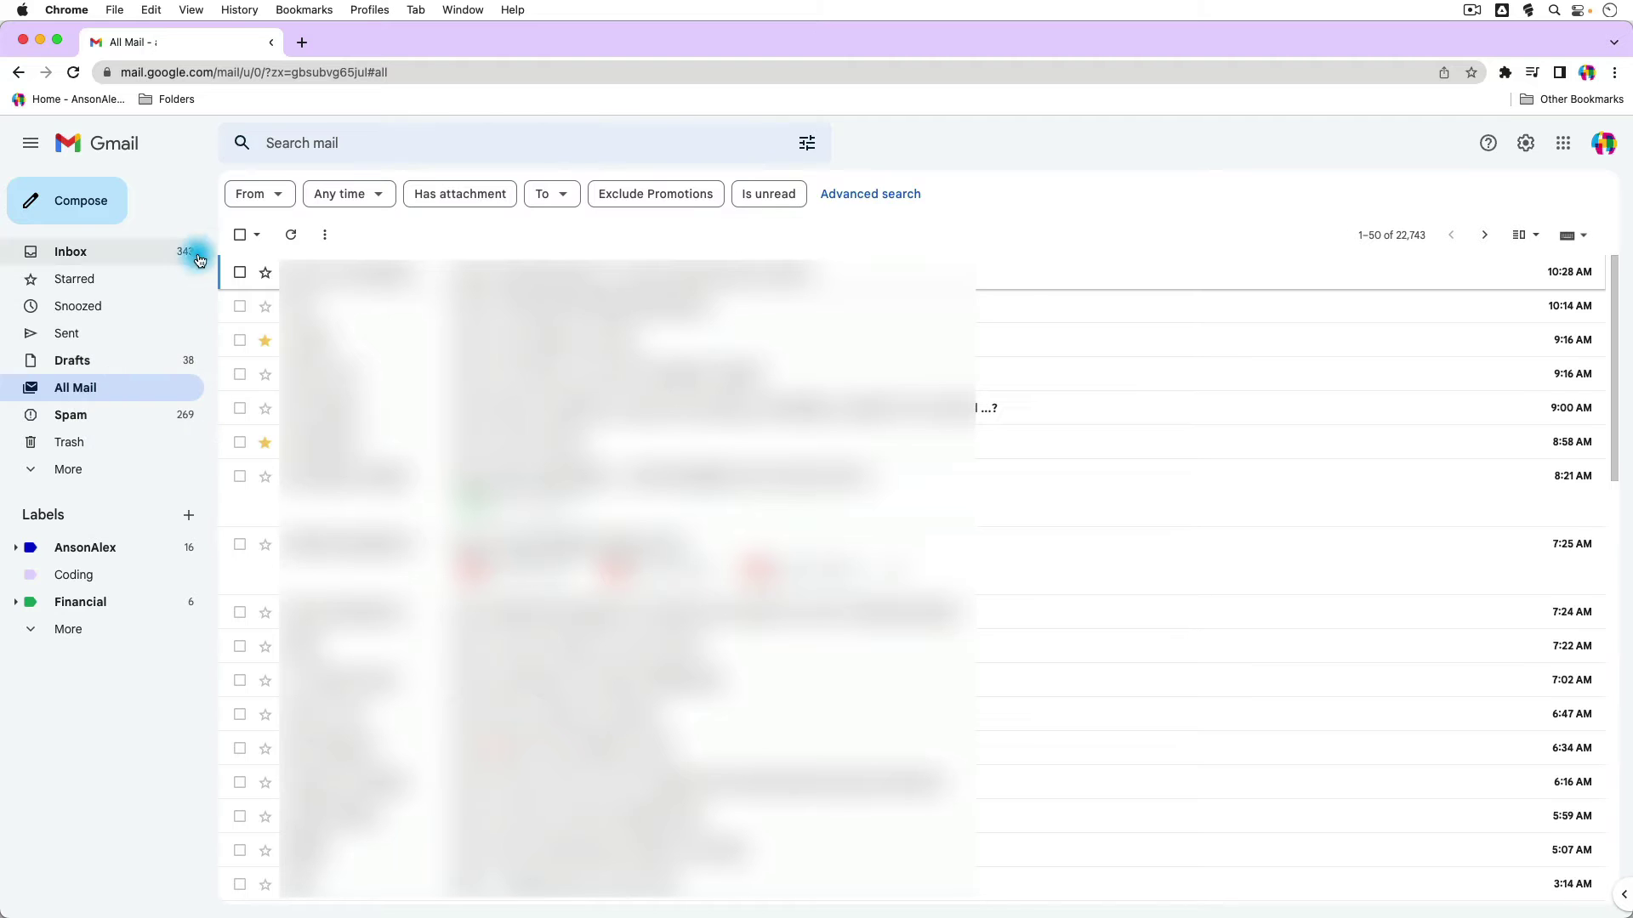
left_click(242, 237)
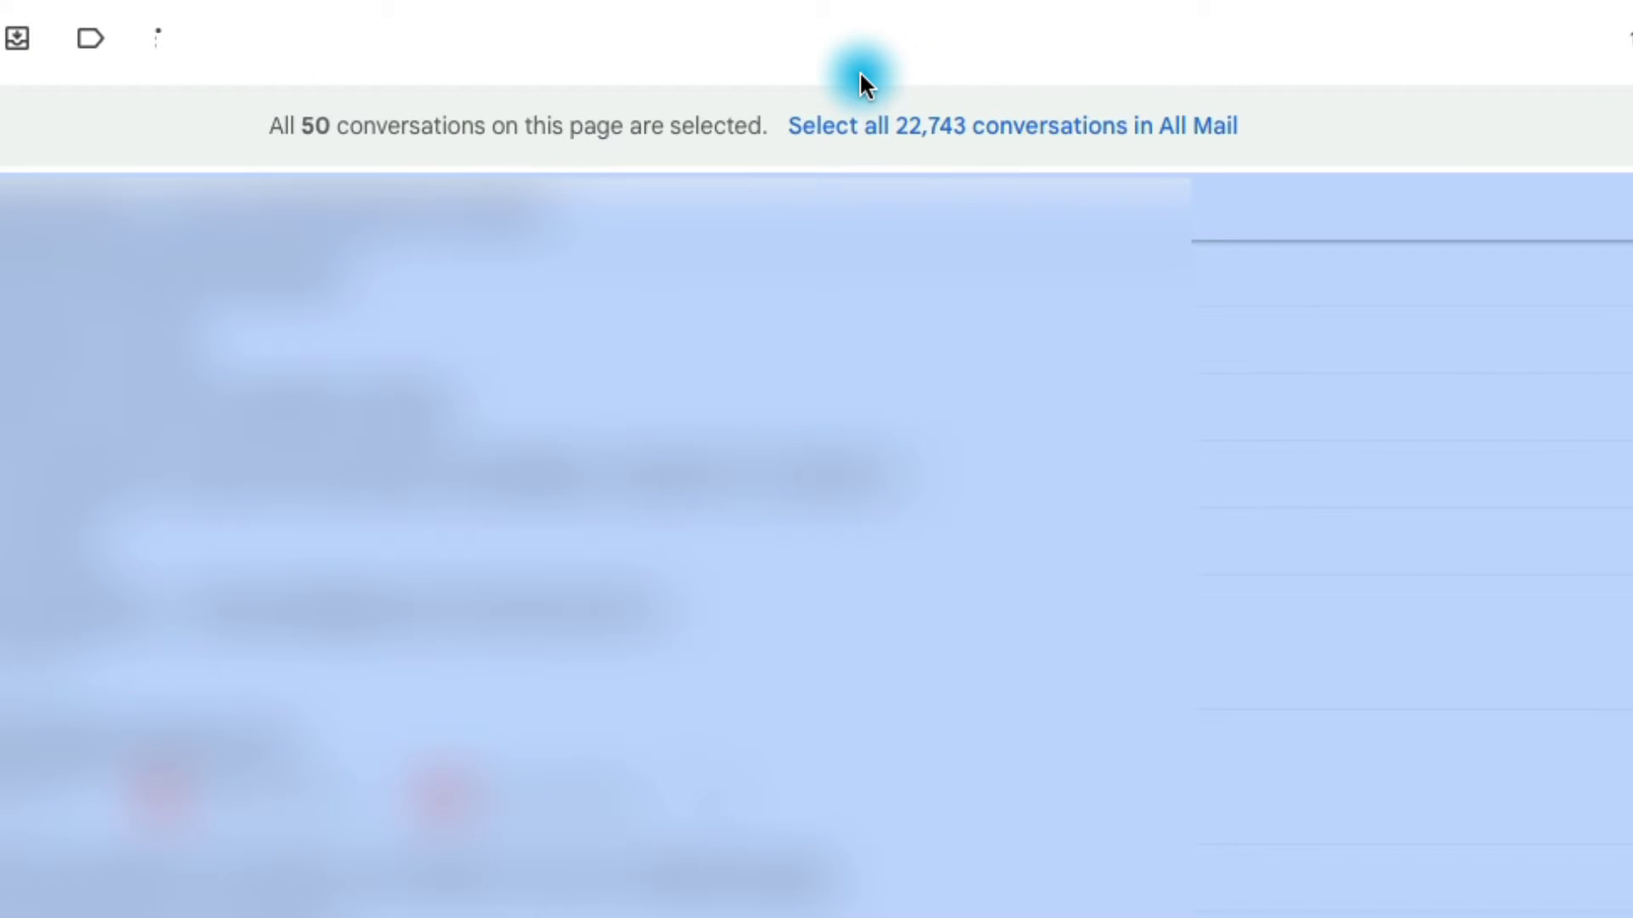
left_click(933, 146)
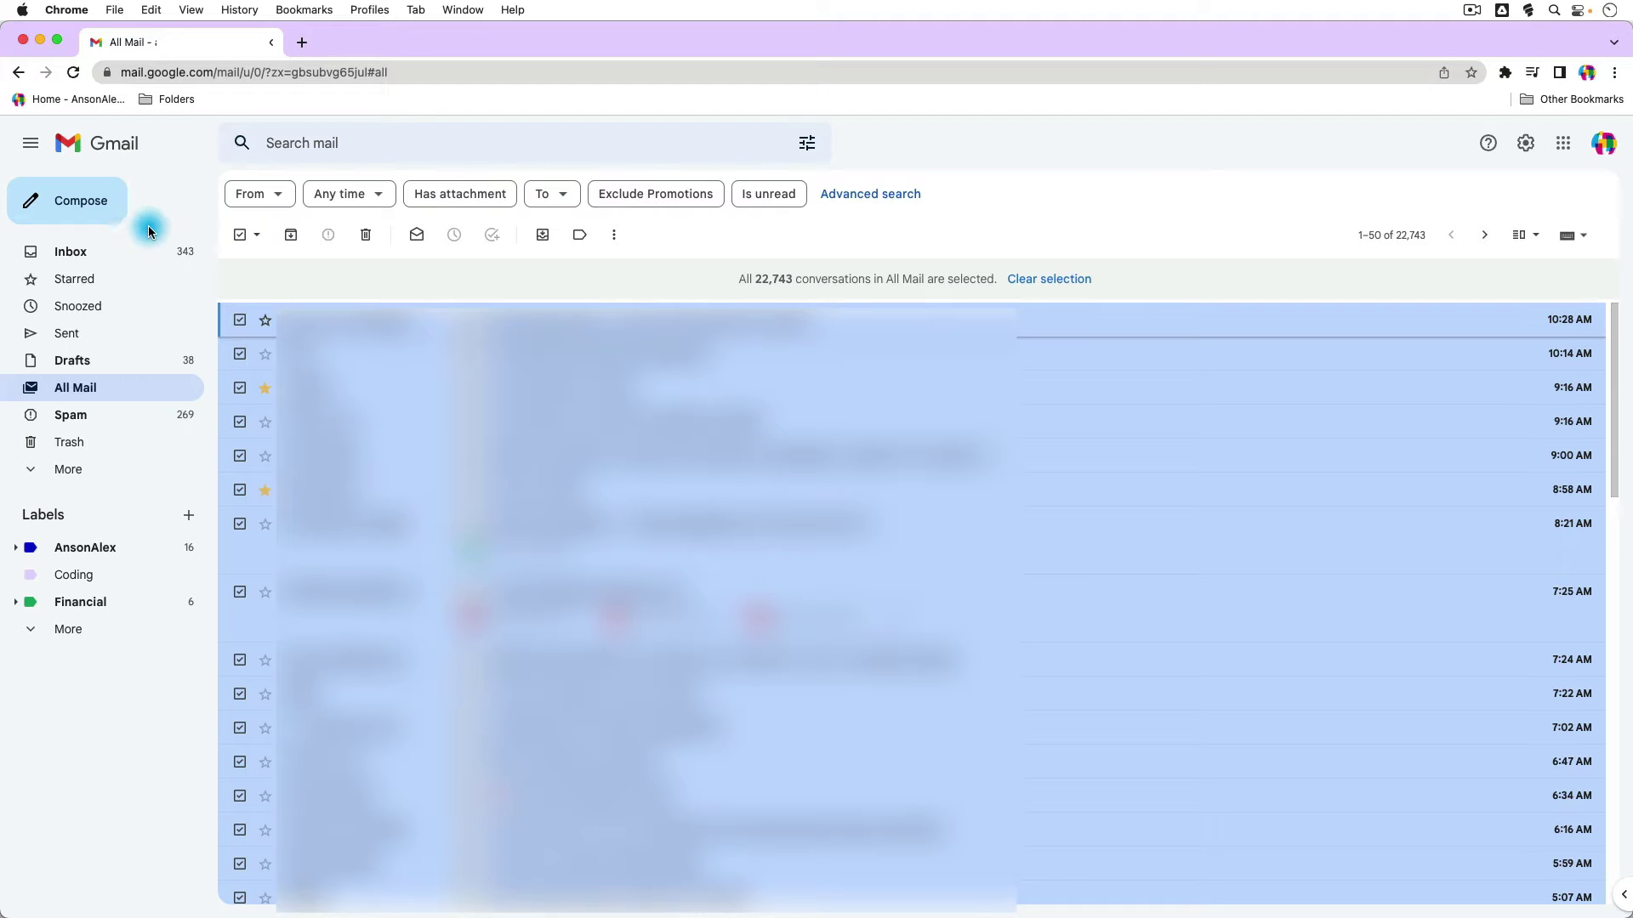
- Return to the Inbox and check the selection across the Unread and Everything else sections
left_click(147, 253)
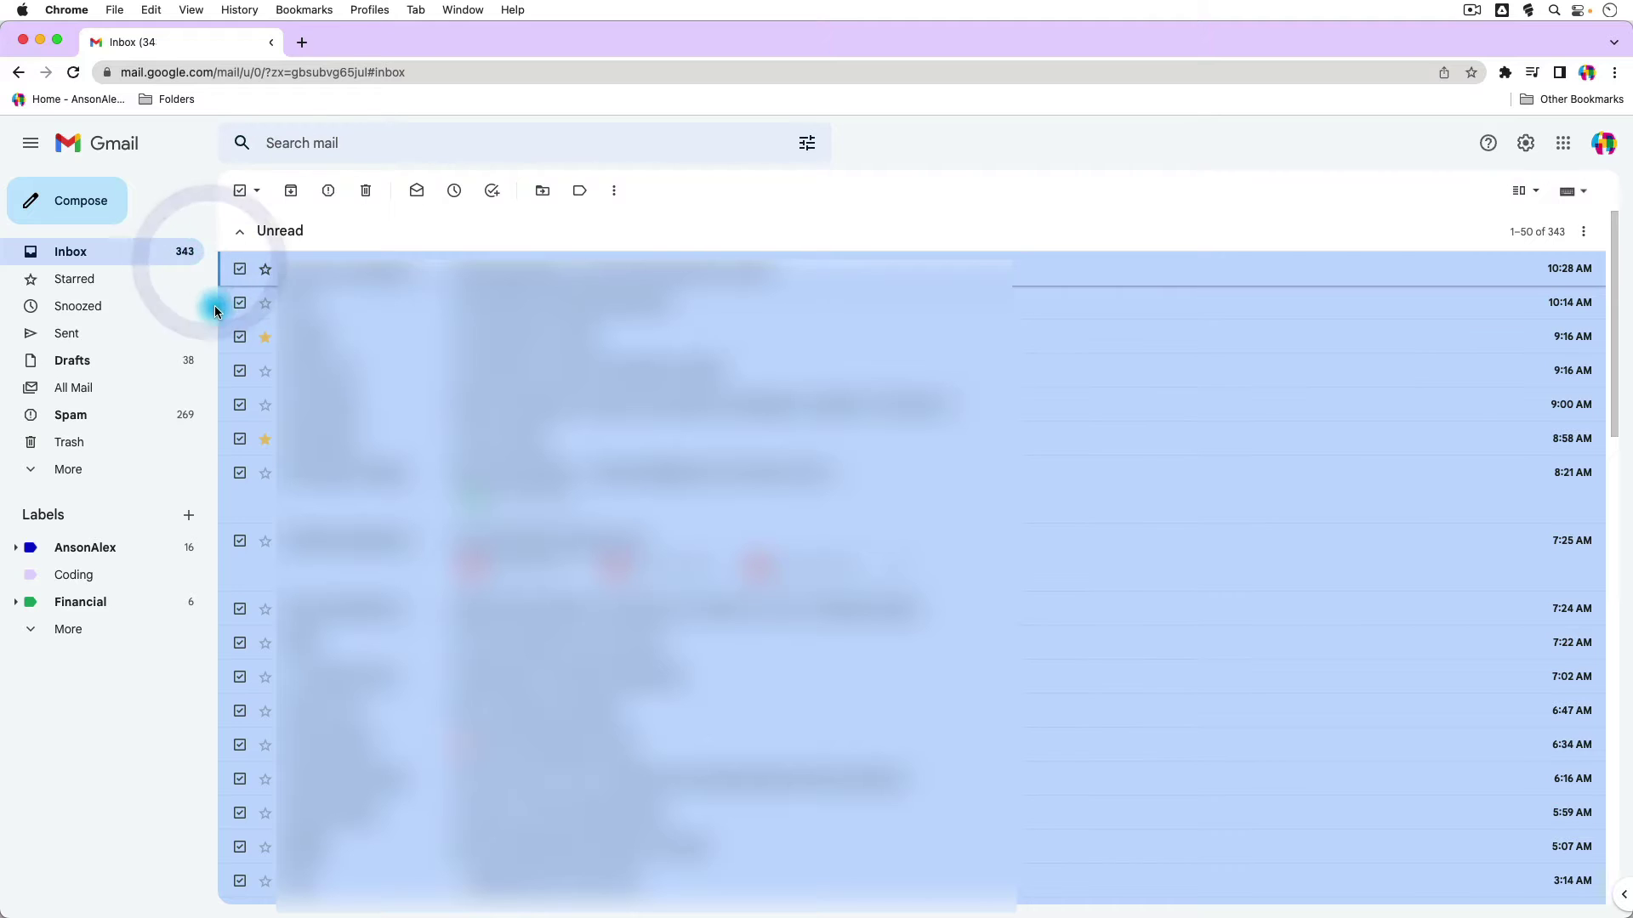
scroll(349, 408, "down", 10)
scroll(342, 417, "down", 5)
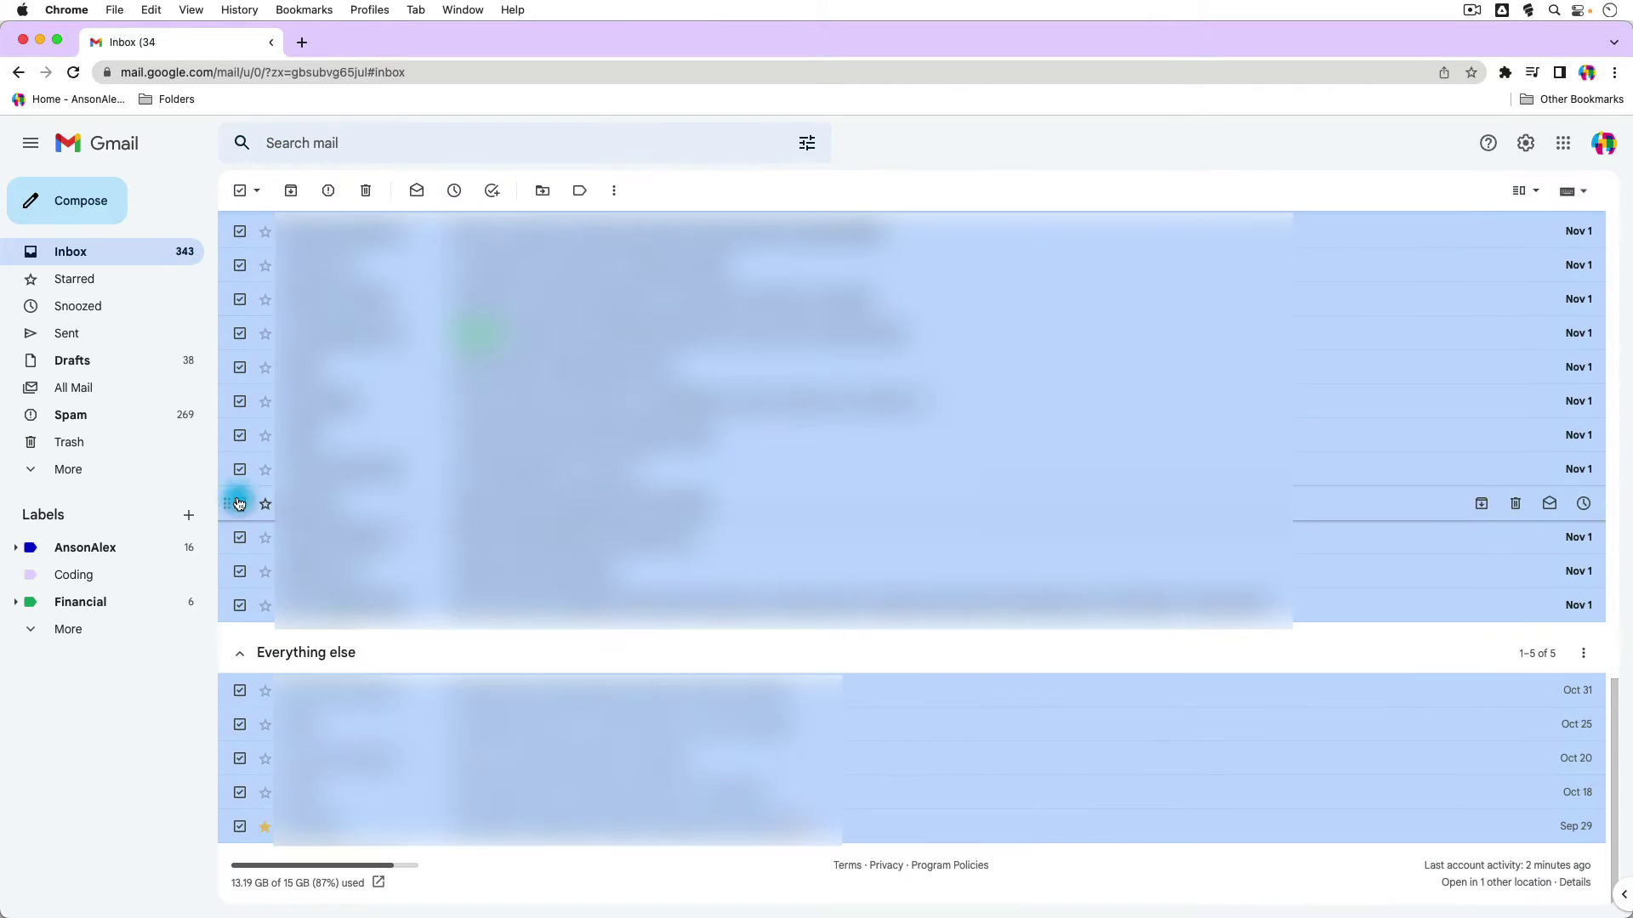
left_click(203, 646)
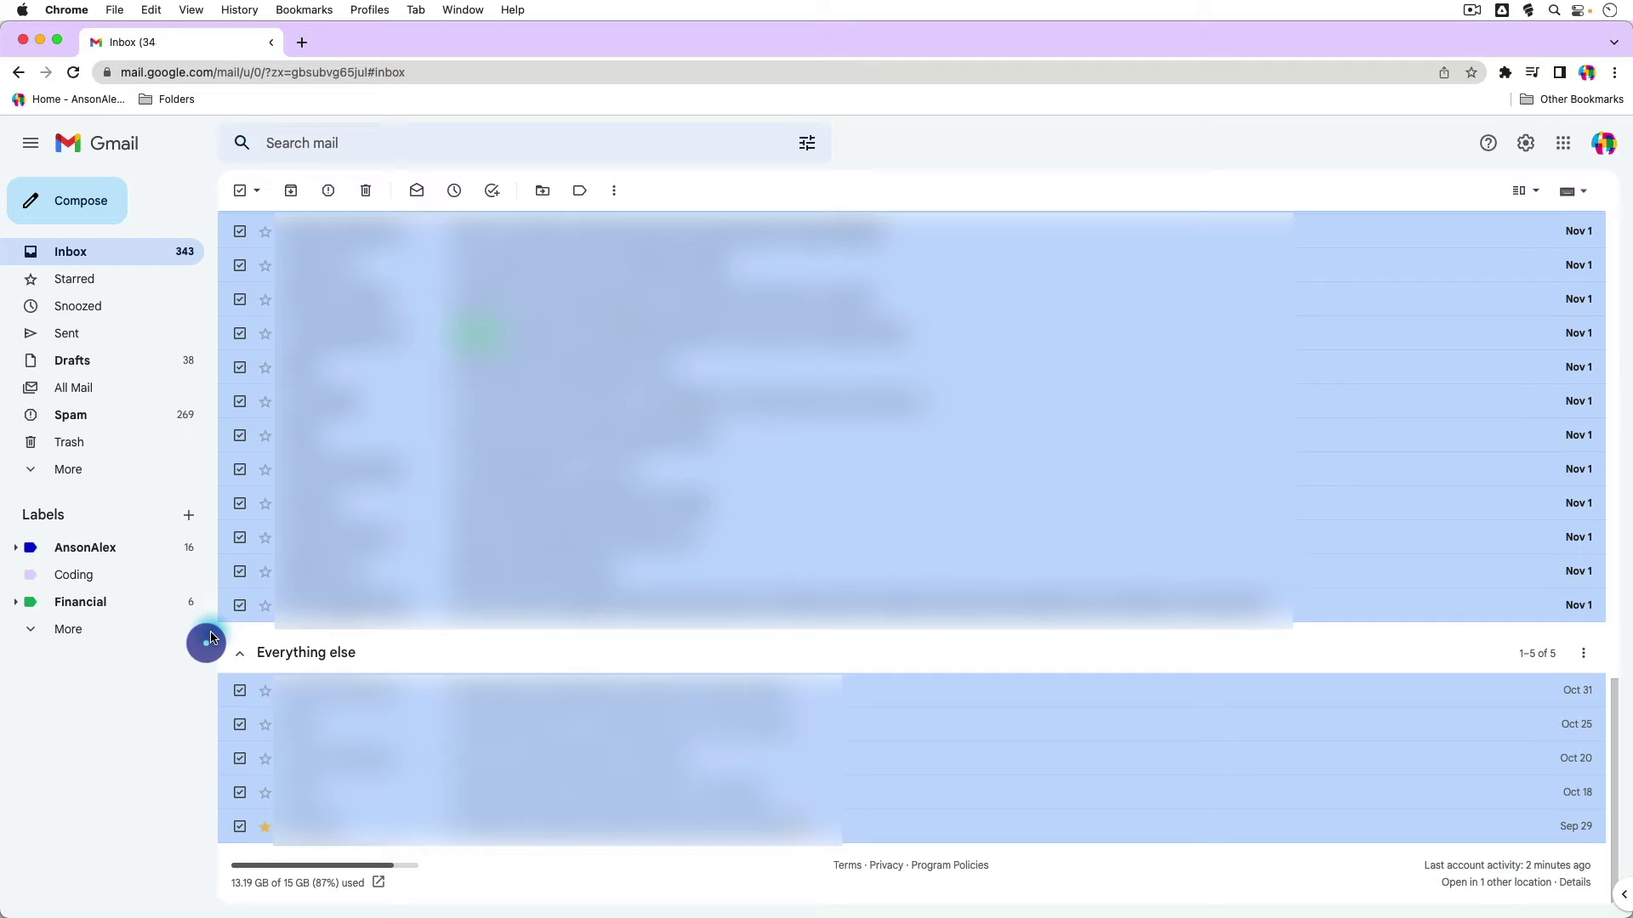
scroll(497, 559, "up", 10)
scroll(497, 561, "up", 2)
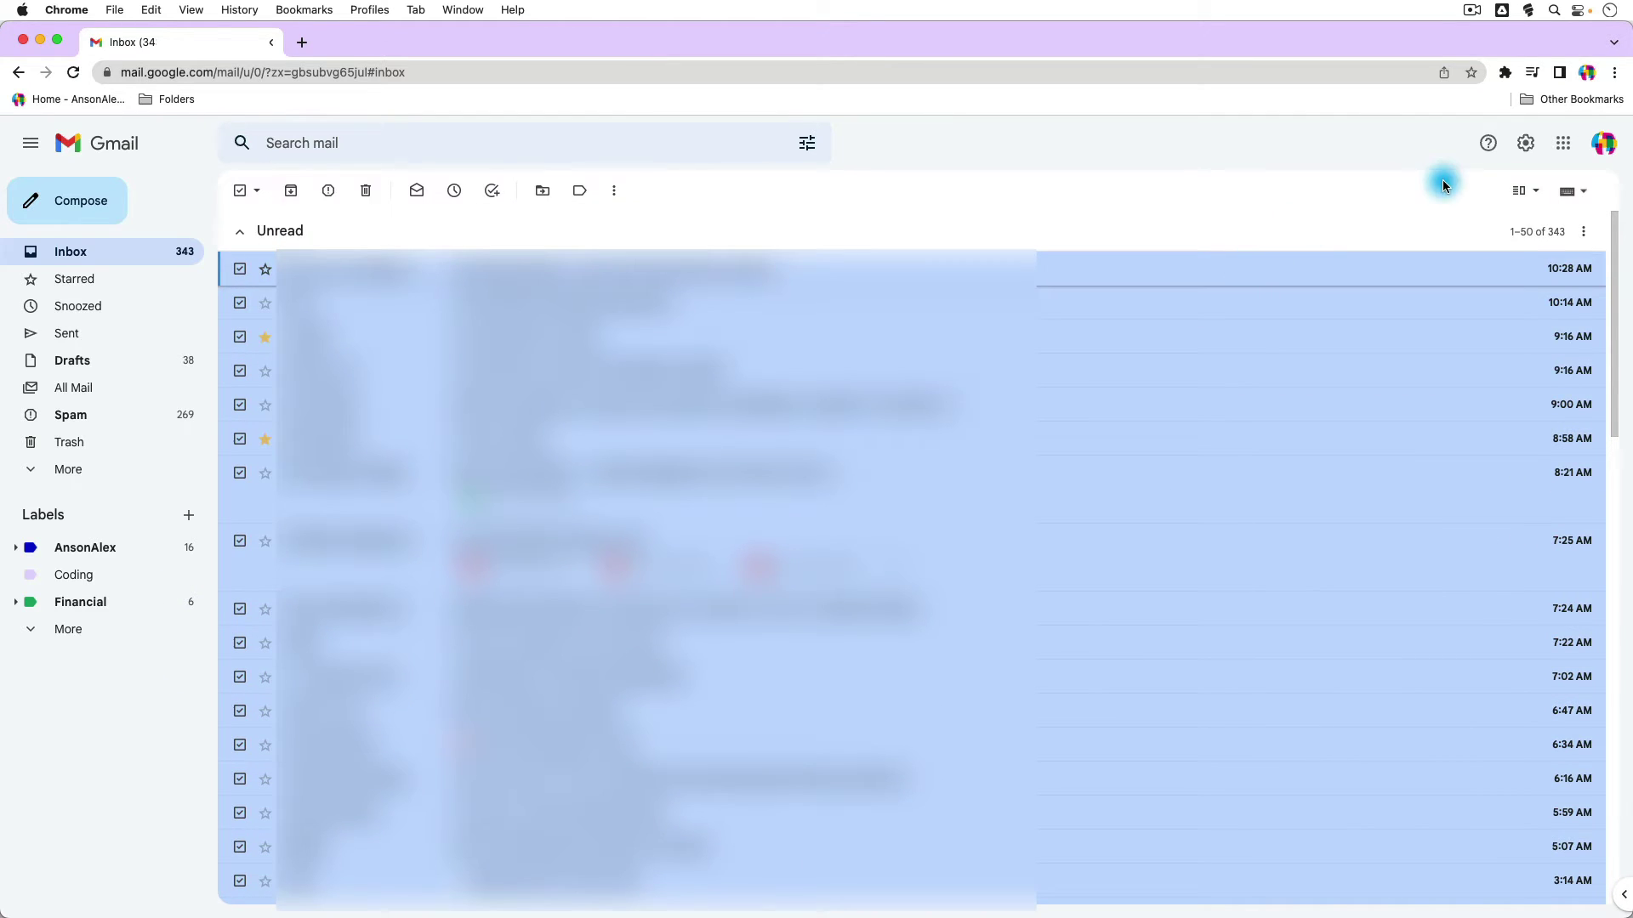
- Change the inbox type in Quick settings from Unread first to Default
left_click(1525, 144)
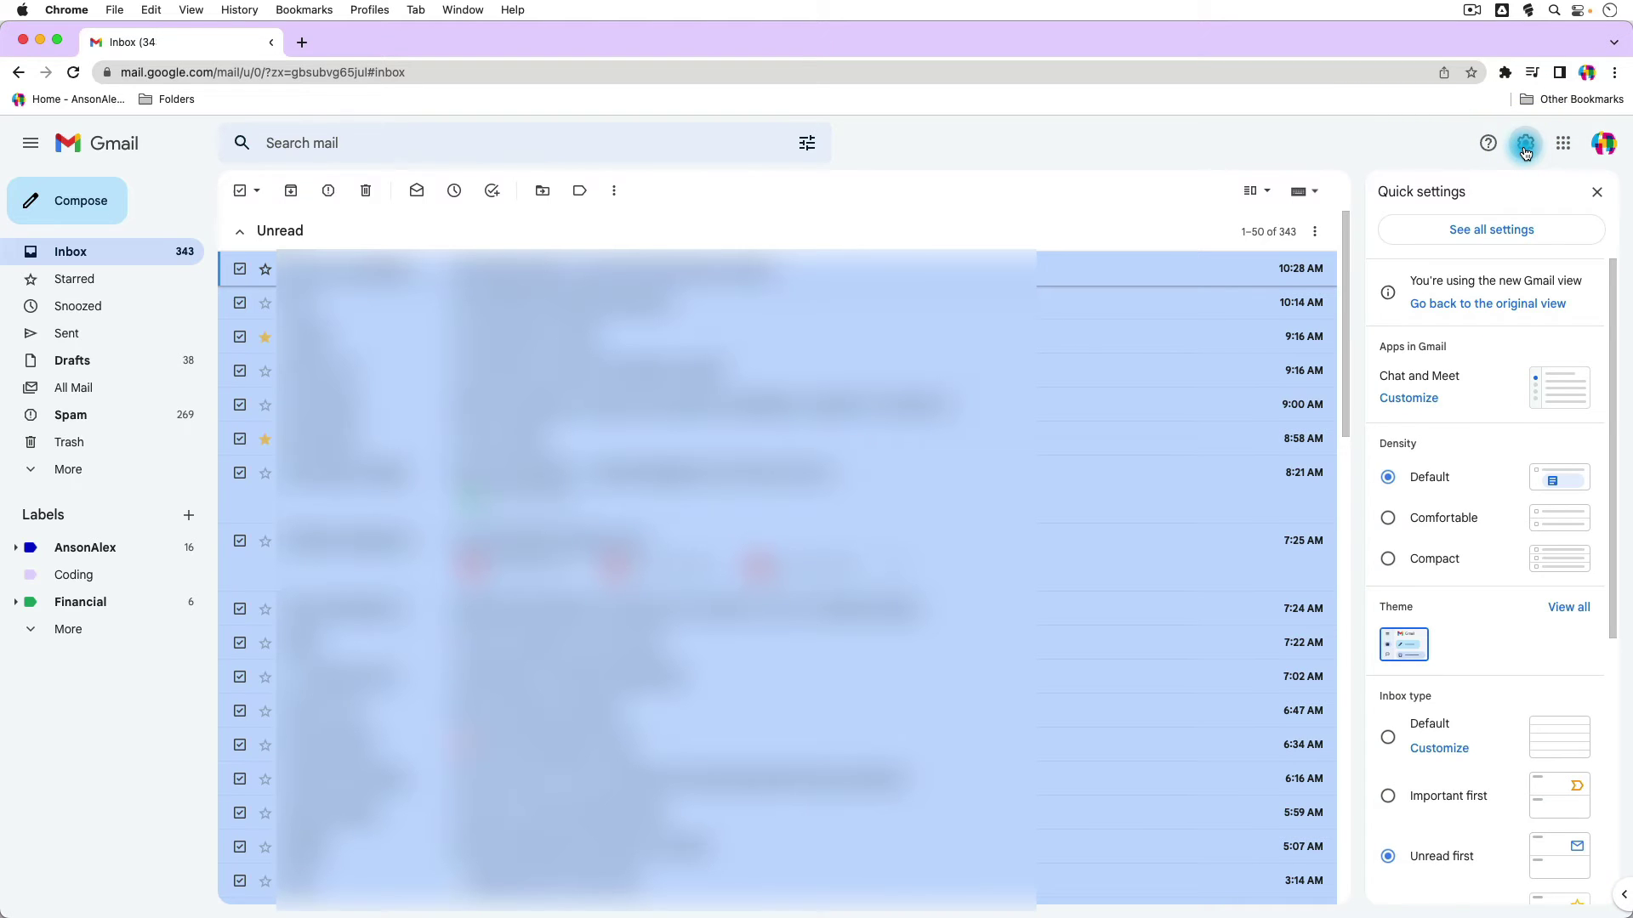
left_click(1519, 232)
scroll(1492, 365, "down", 3)
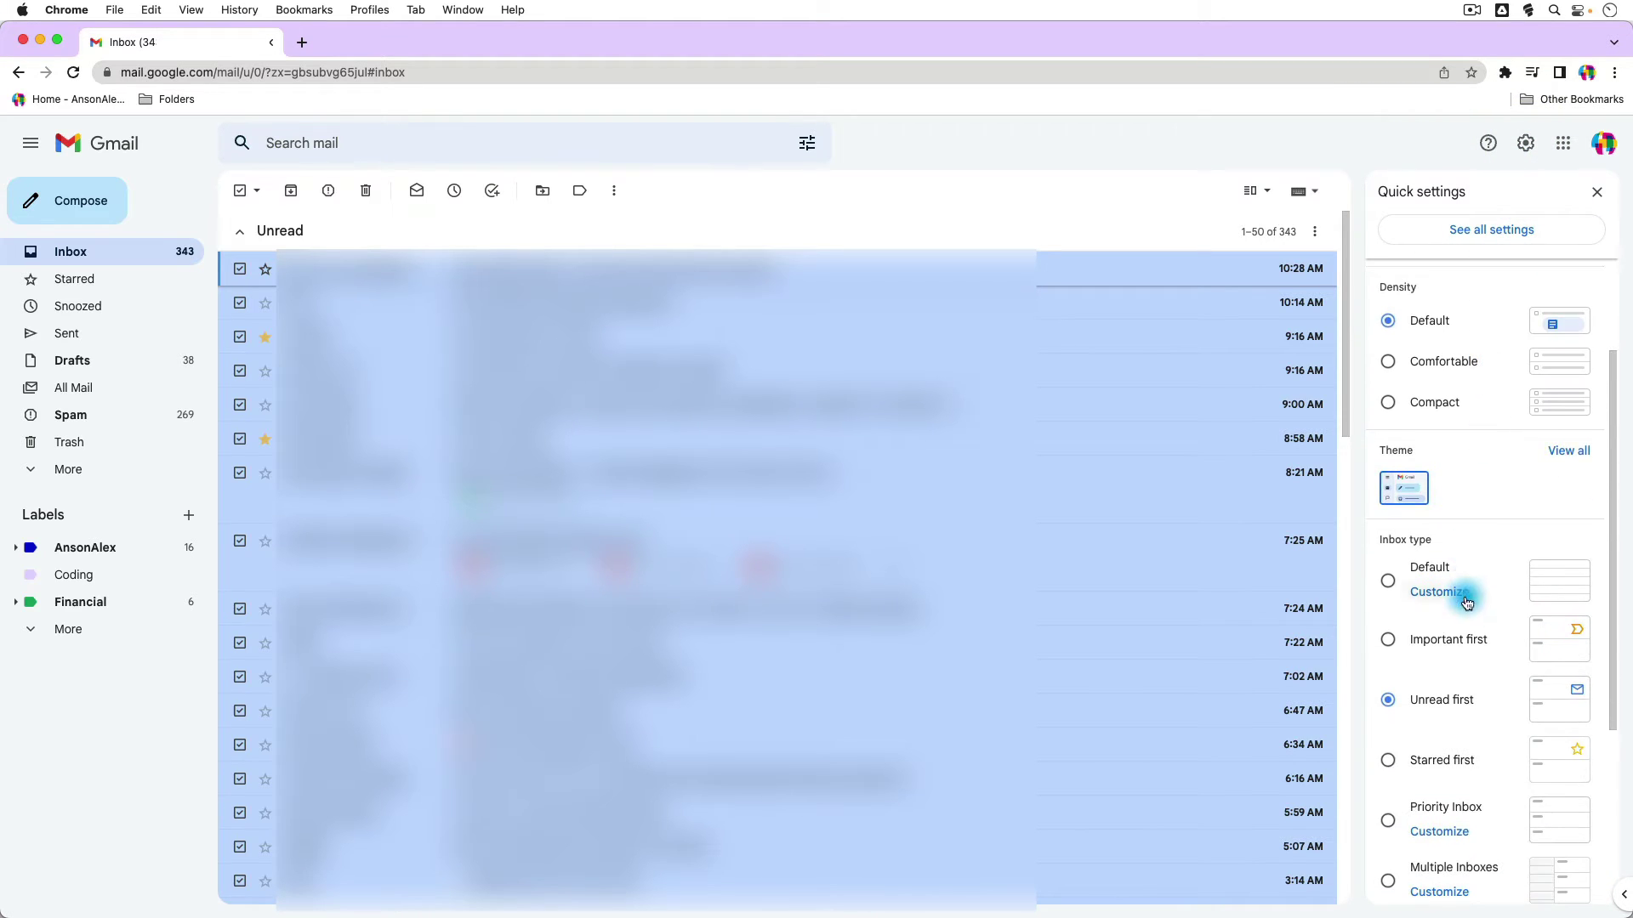
scroll(1471, 633, "down", 2)
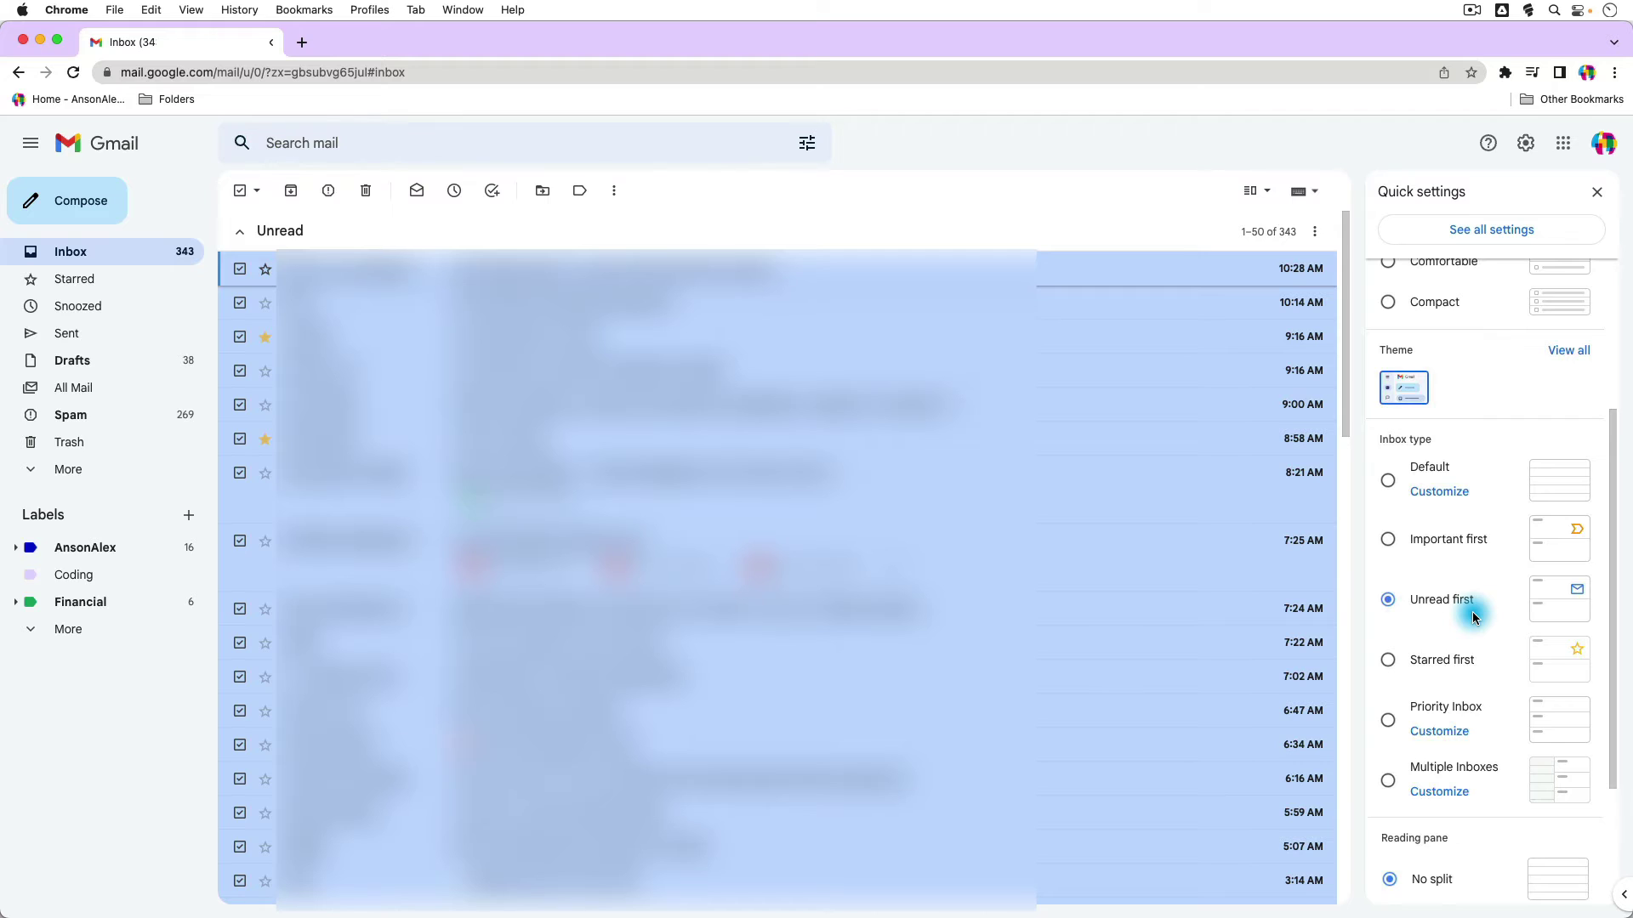
left_click(1389, 482)
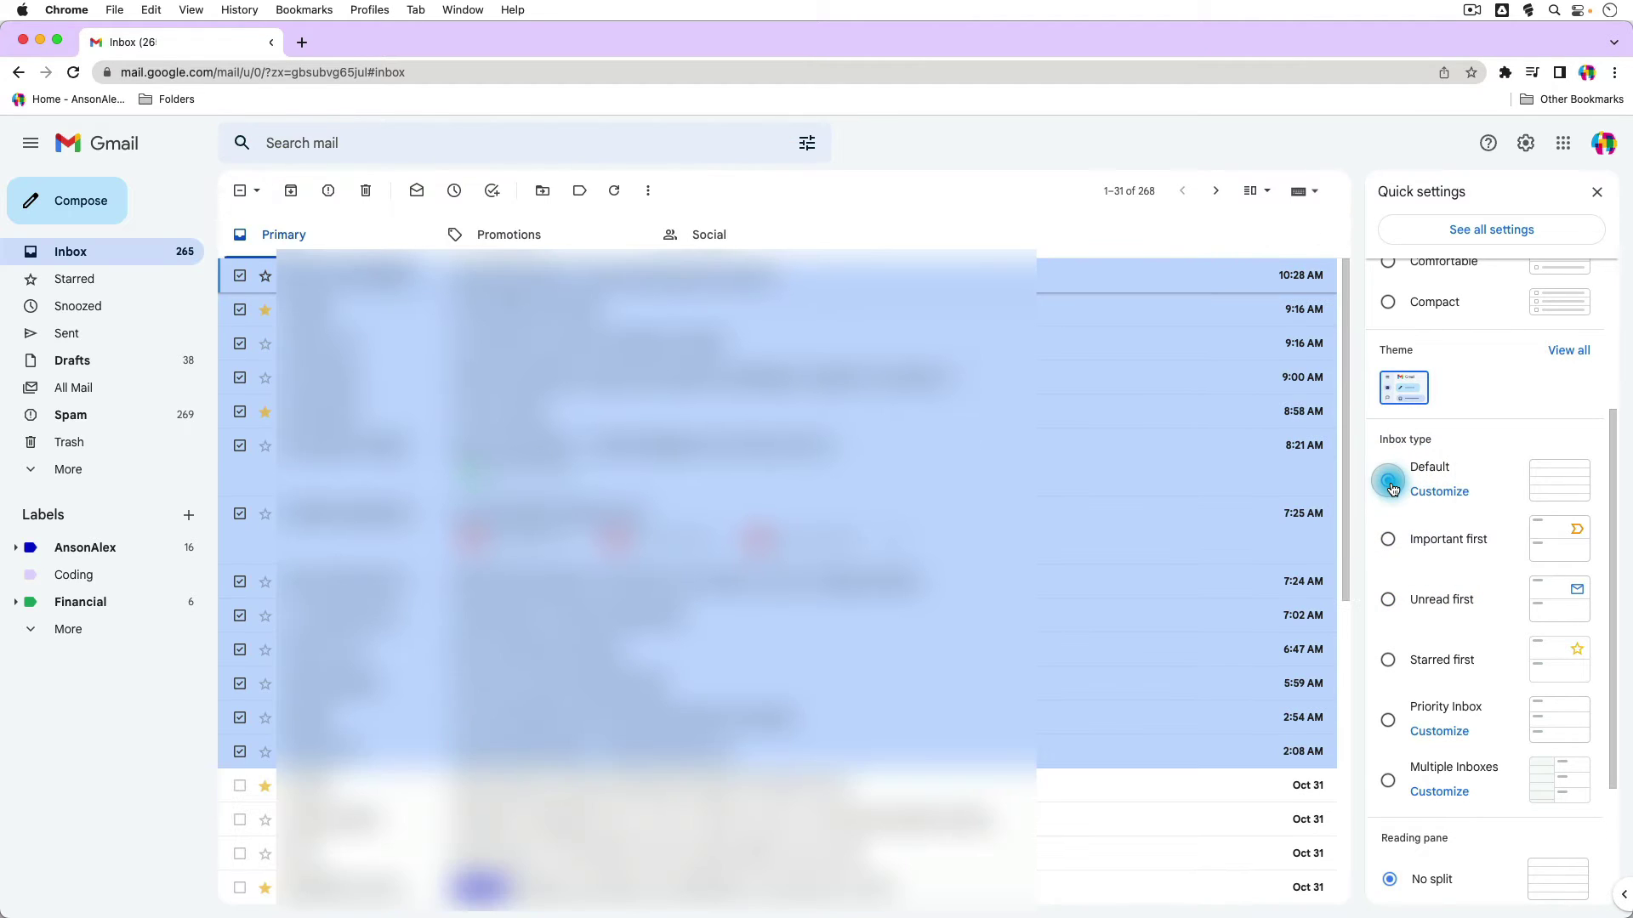
- Clear the select-all checkbox, then re-tick it so all 50 Primary conversations are checked
left_click(1005, 225)
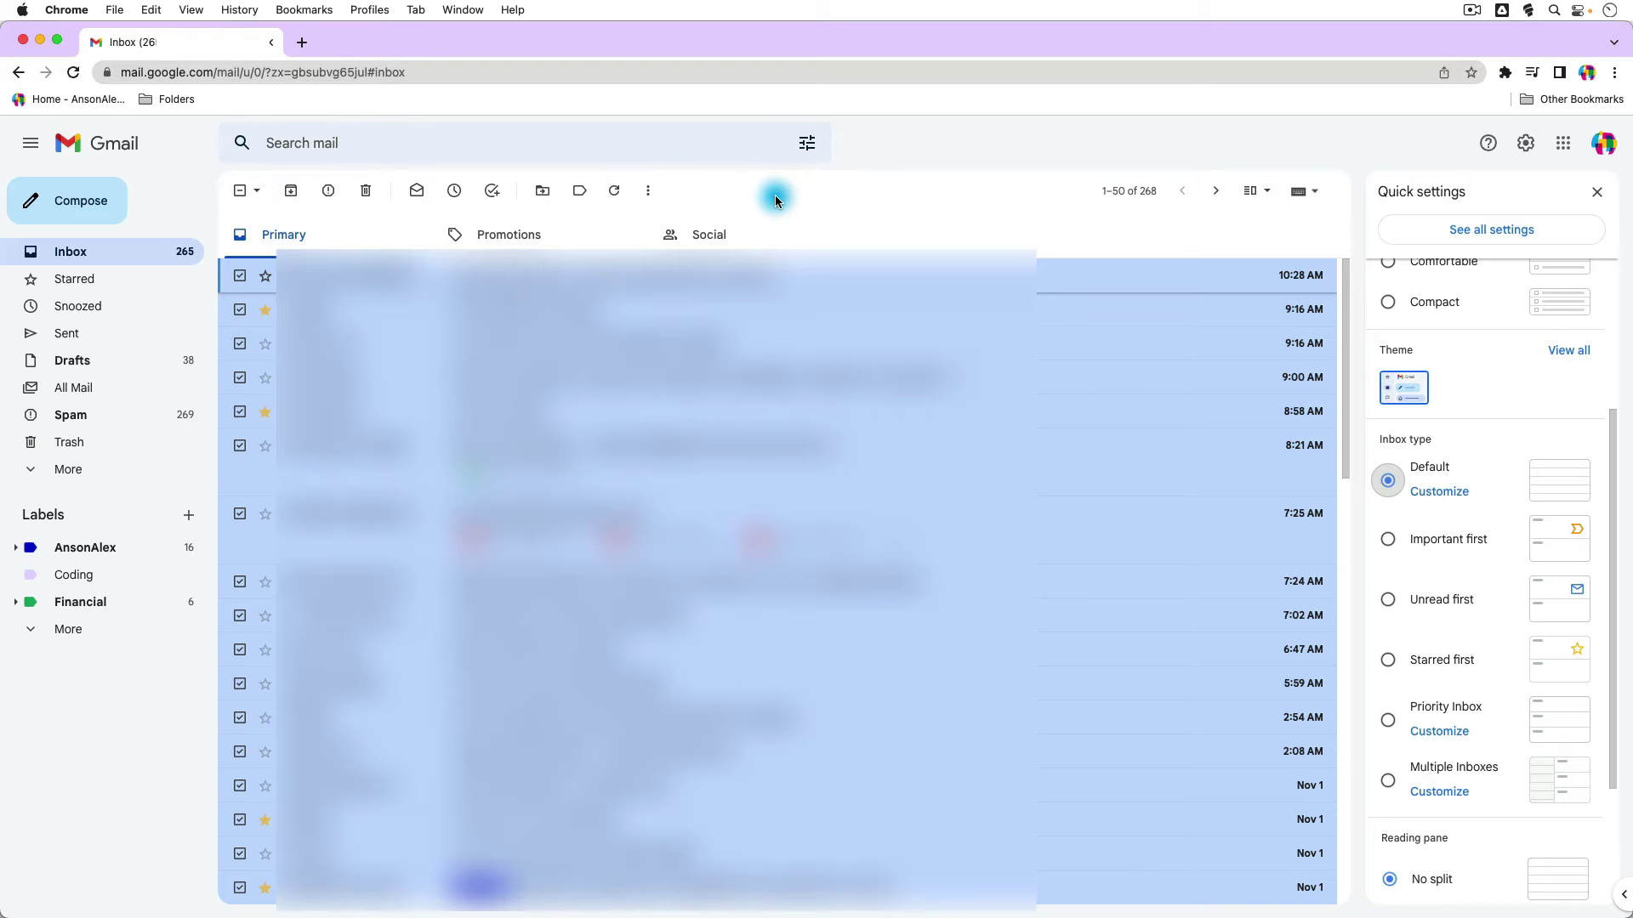
left_click(242, 193)
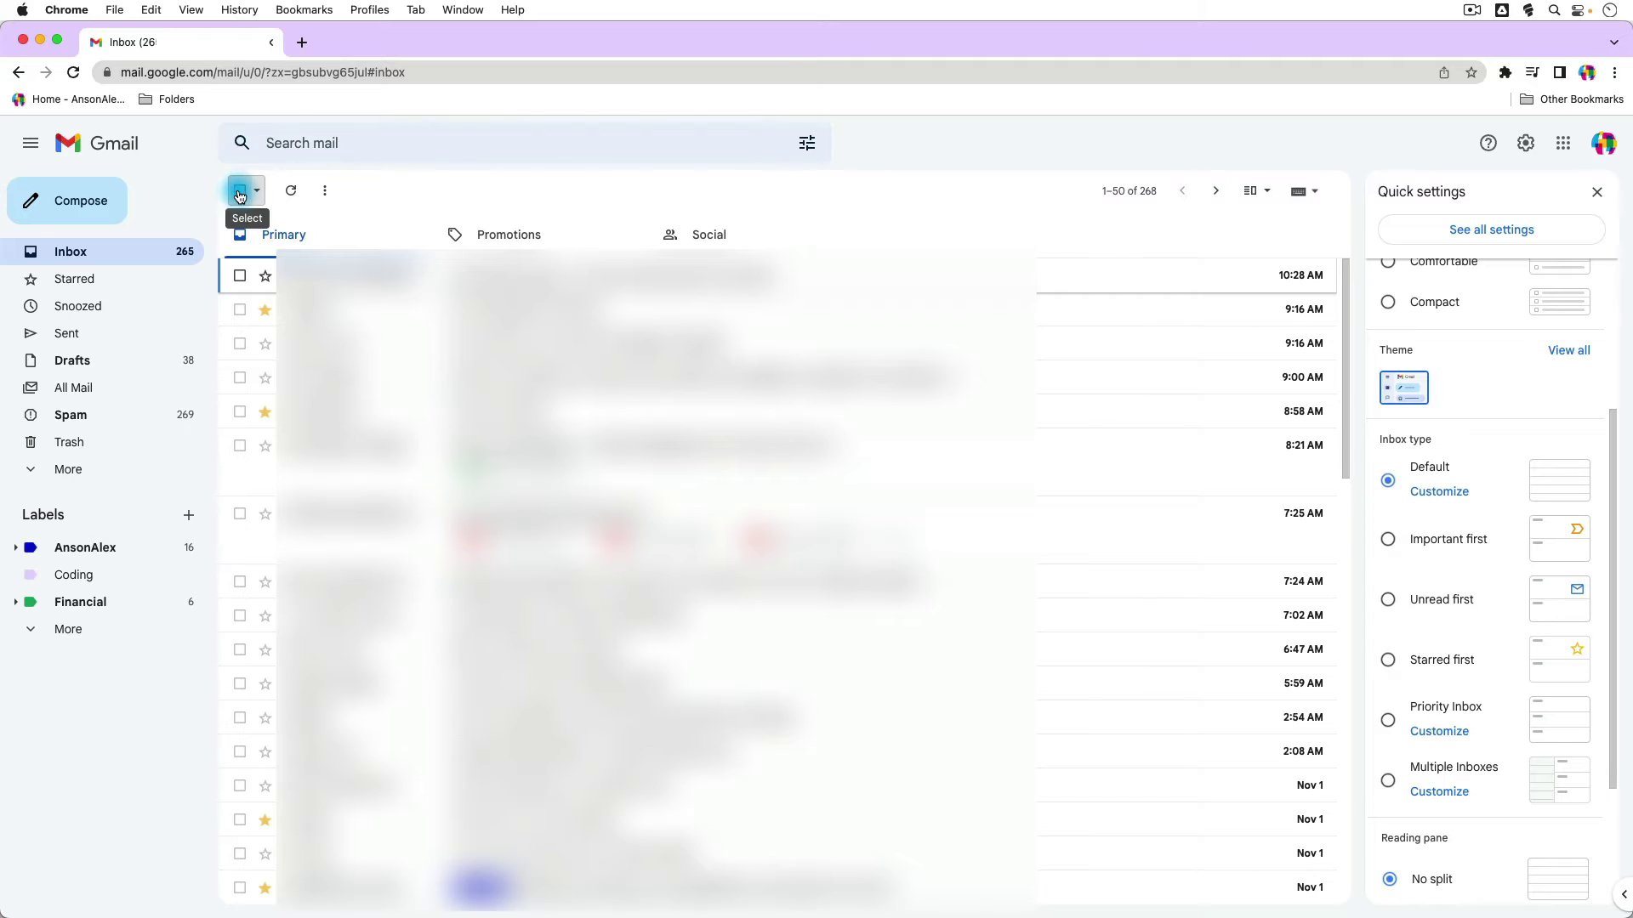
left_click(239, 194)
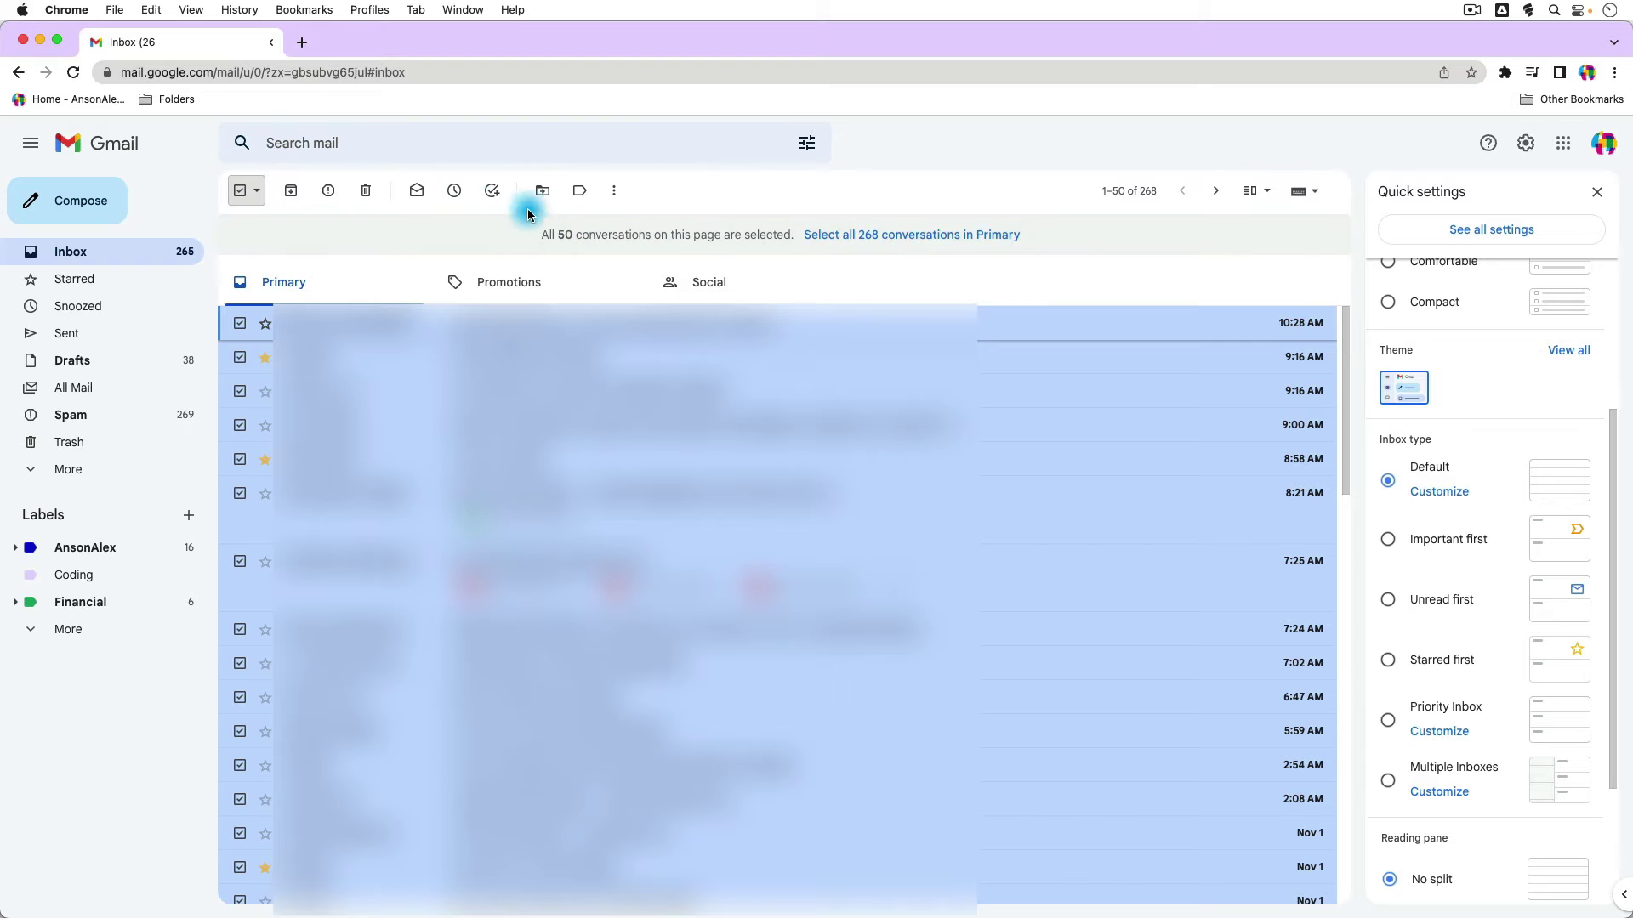
- Search for unread Primary emails with 'category:primary is:unread'
left_click(413, 143)
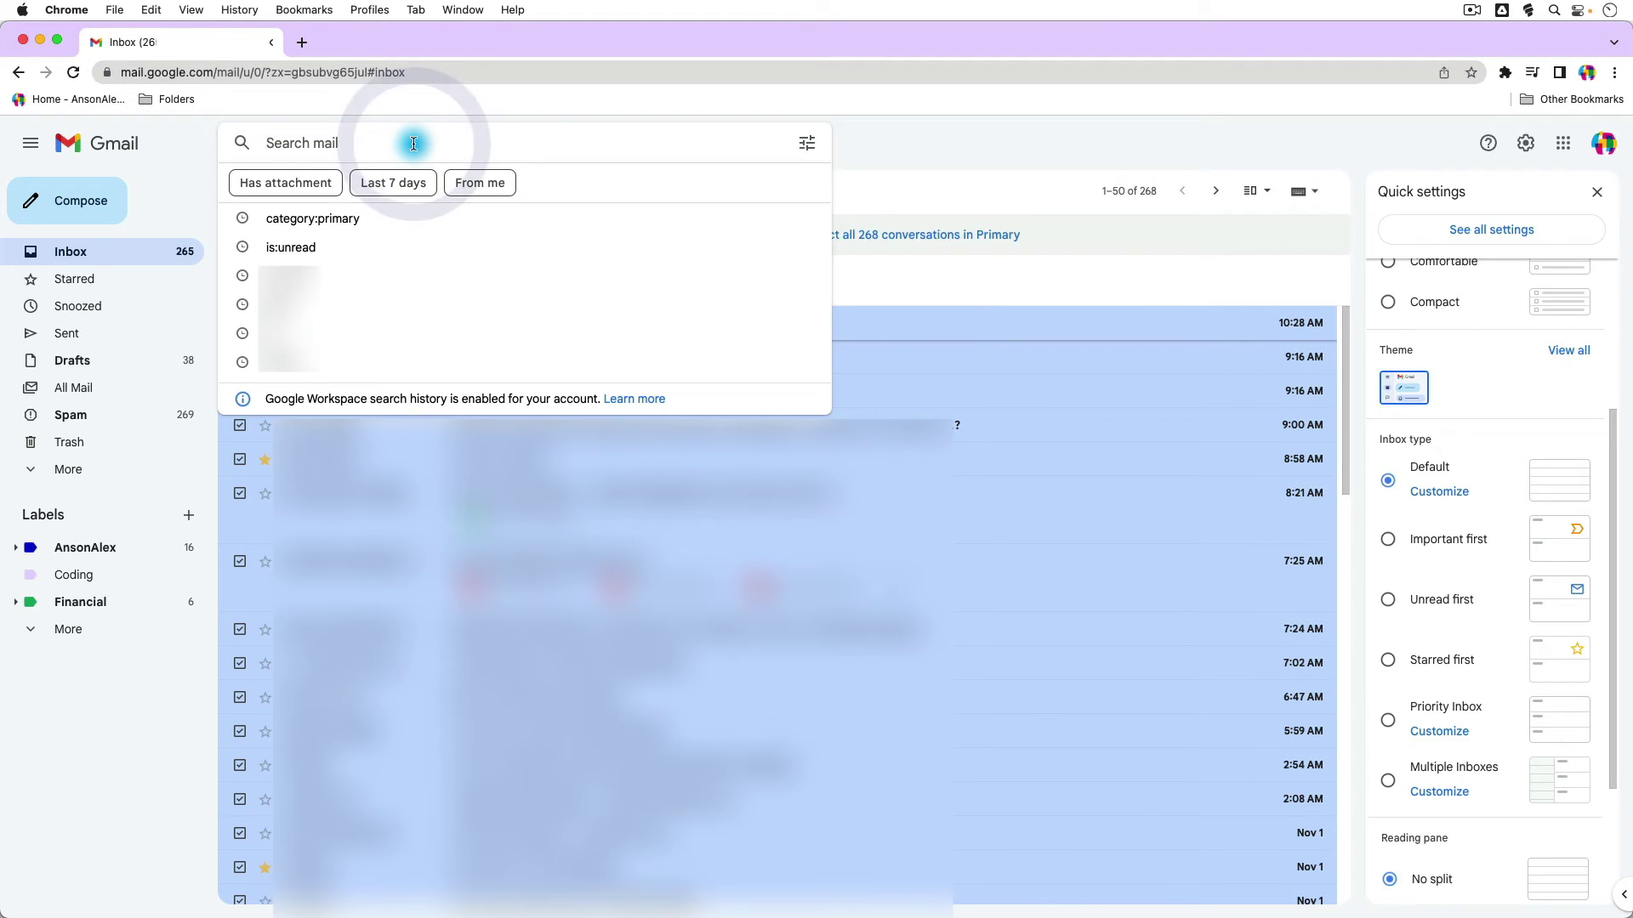
left_click(392, 218)
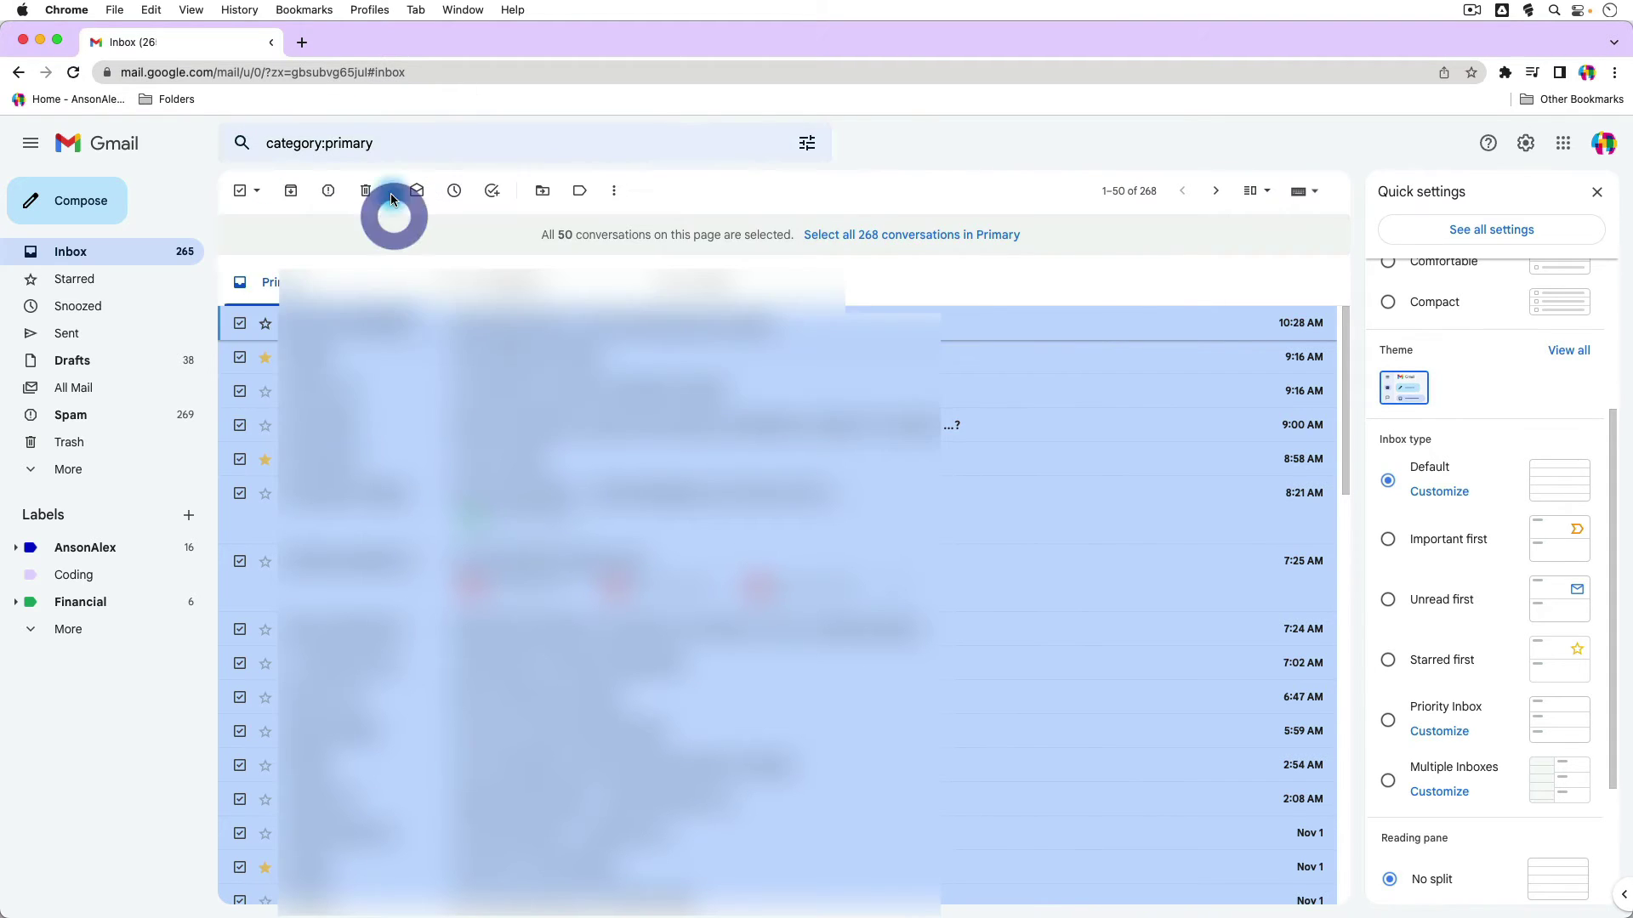
left_click(390, 143)
type("i")
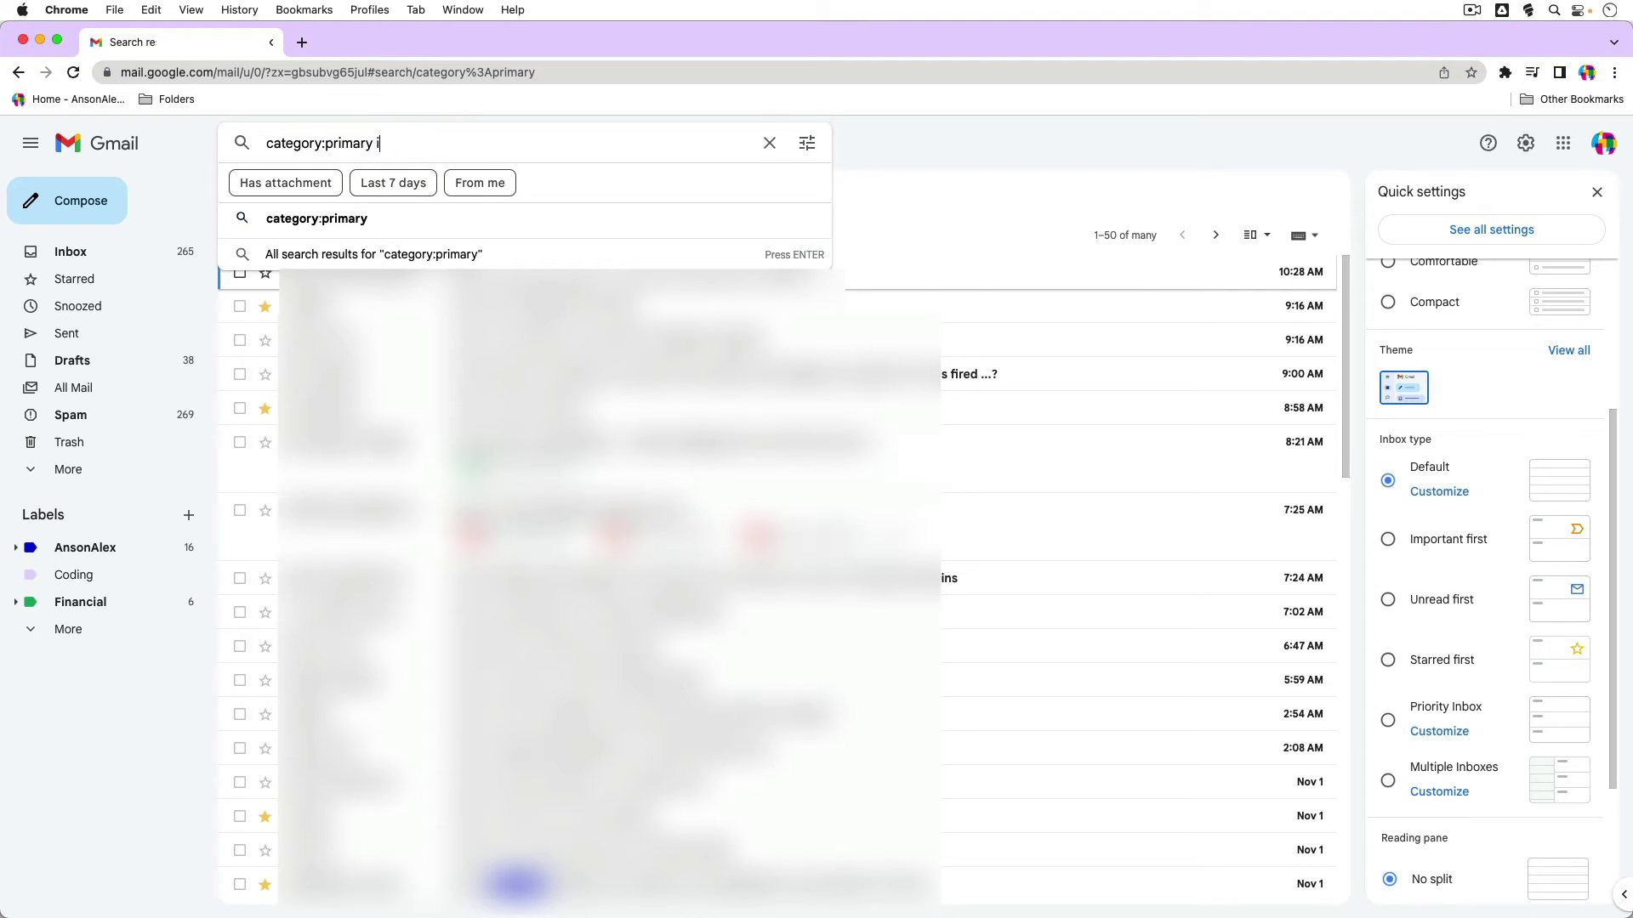
type("s:unread")
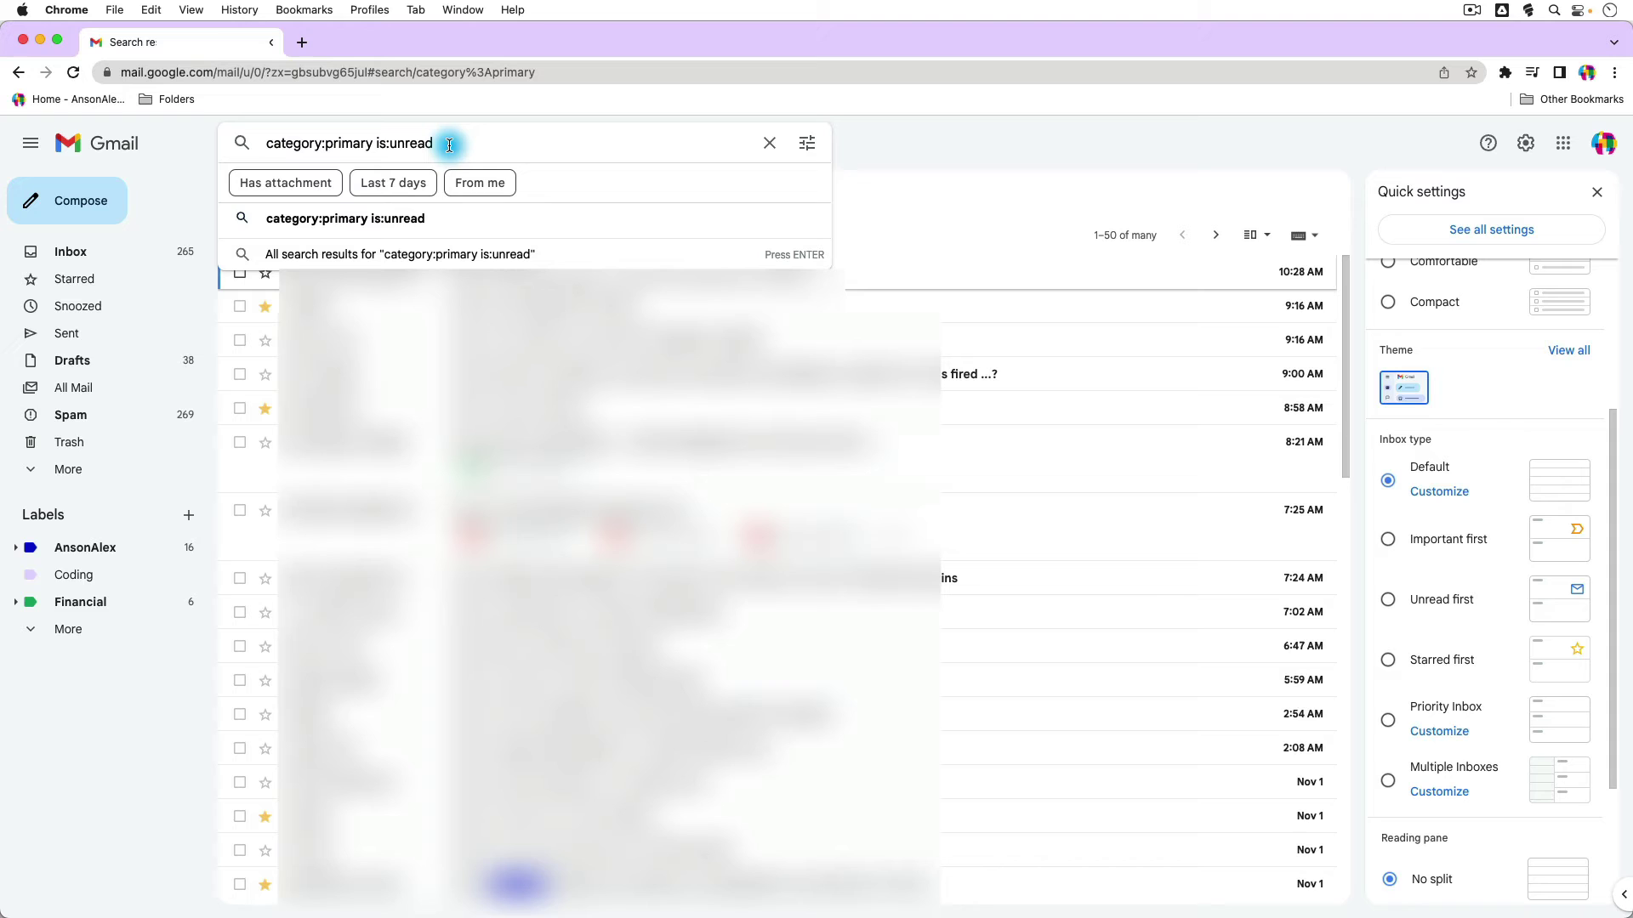
key("Return")
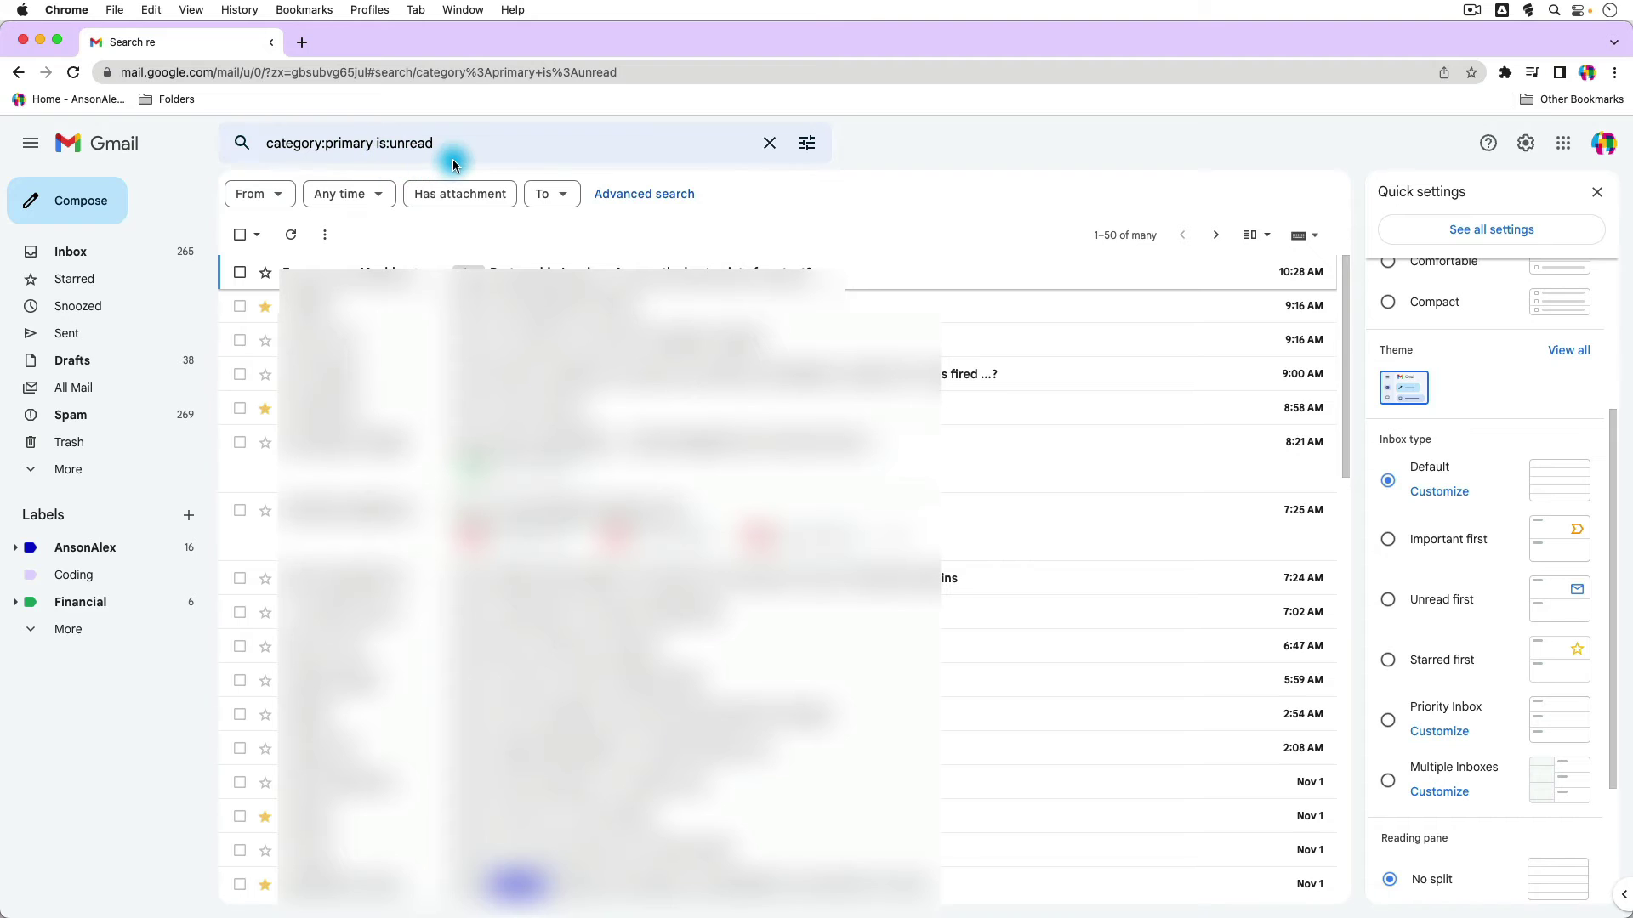
- Change the query to 'category:primary is:read', run it, then empty the search box
left_click_drag(390, 142, 433, 143)
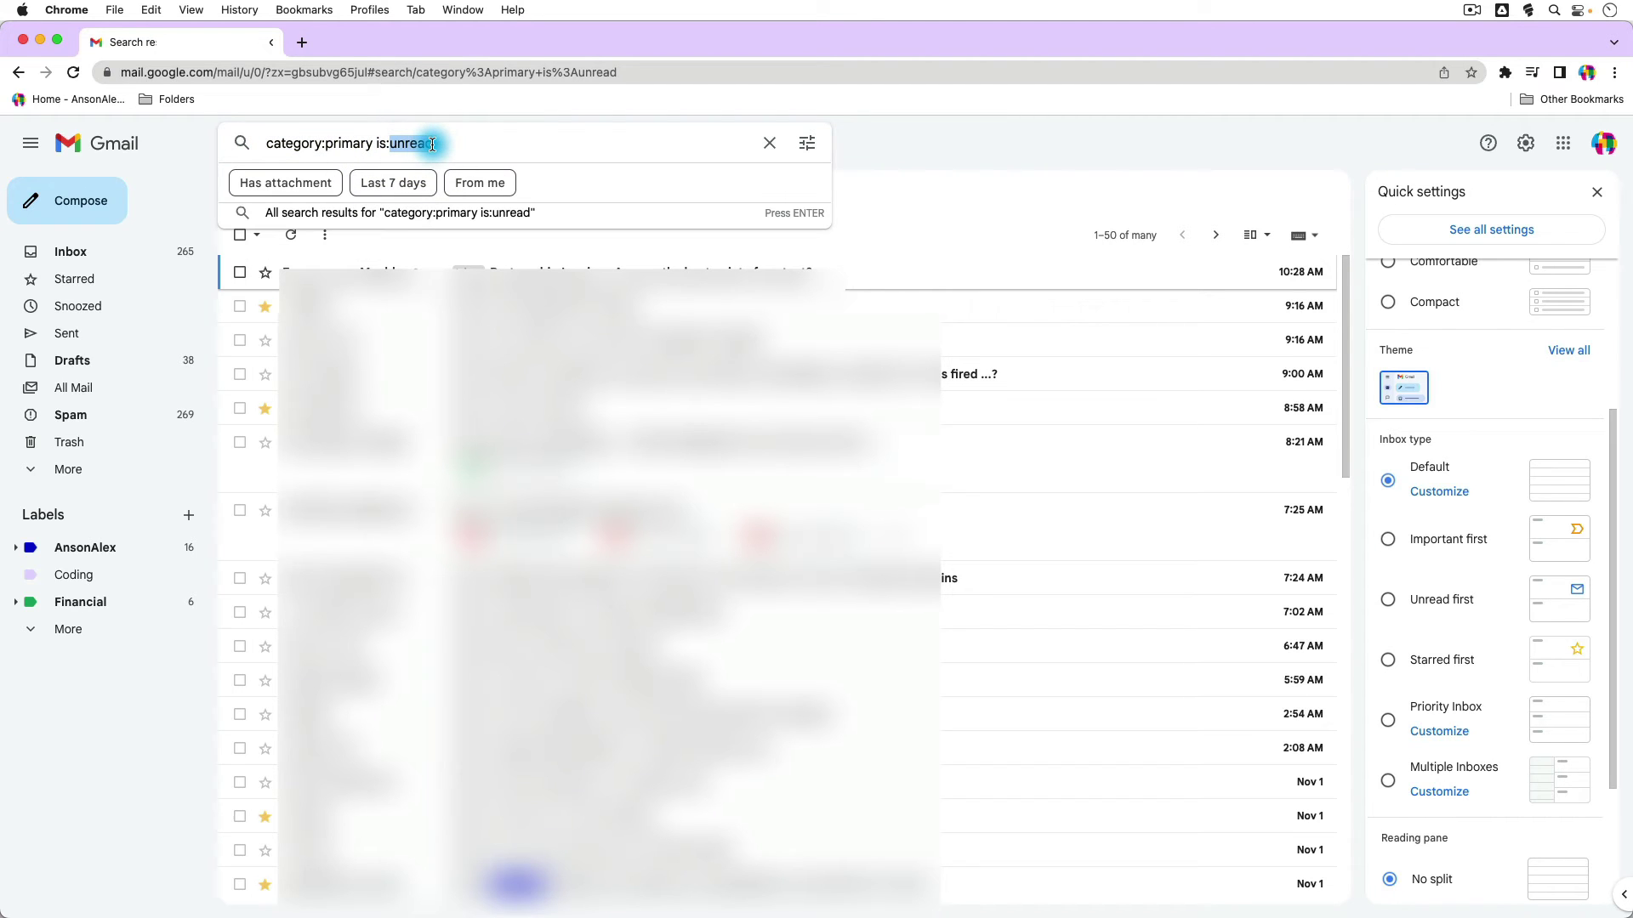
type("read")
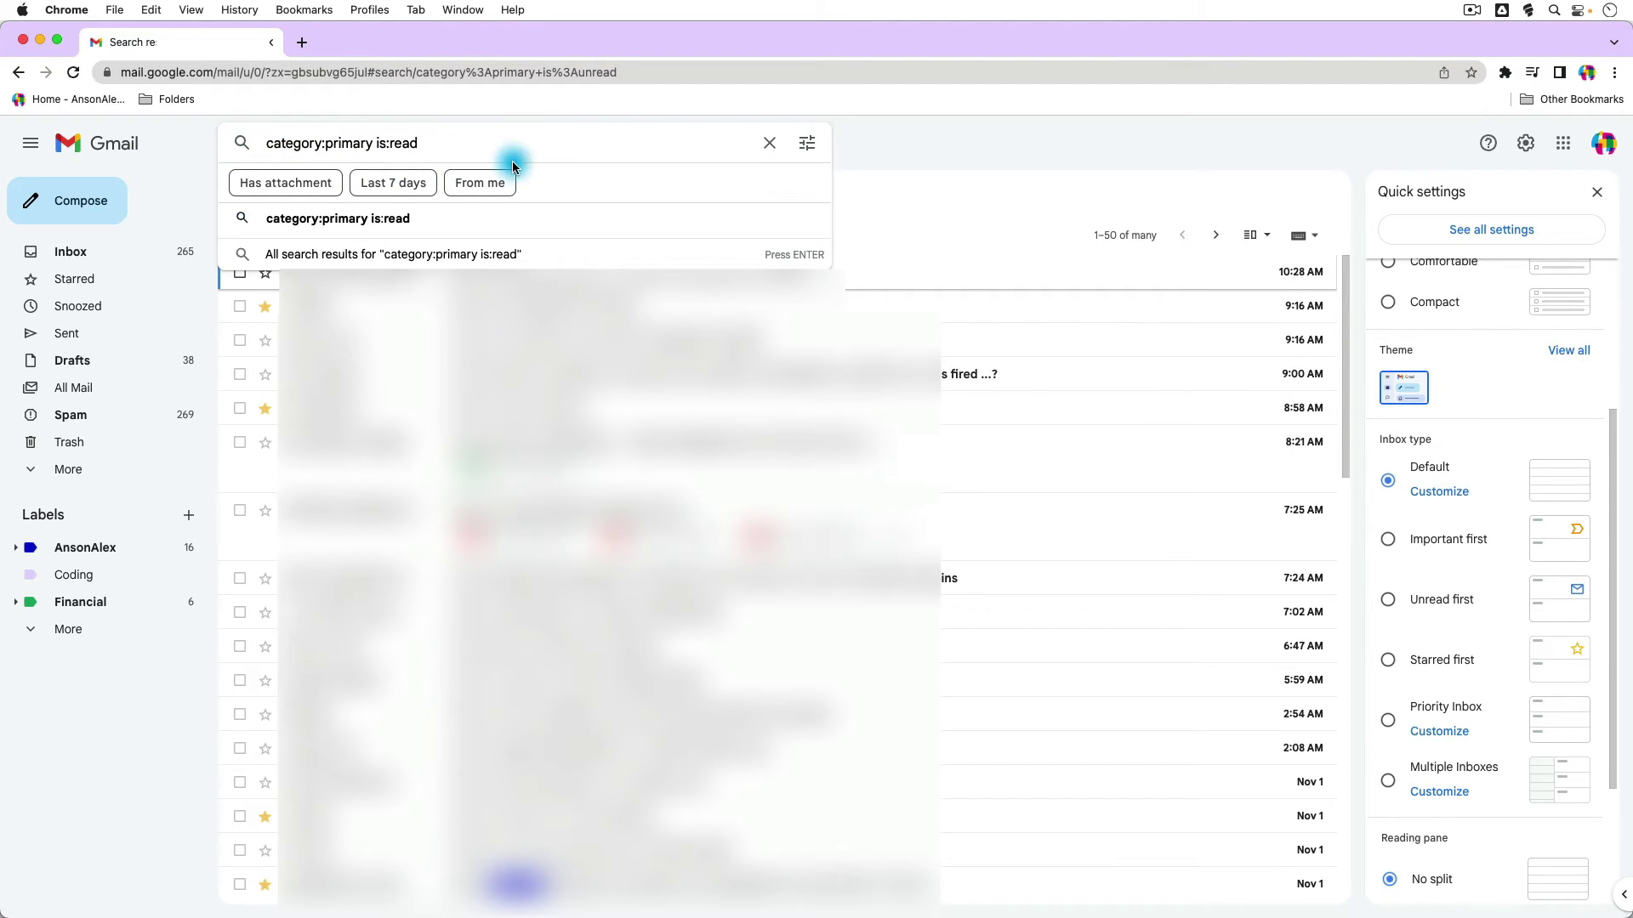
key("Return")
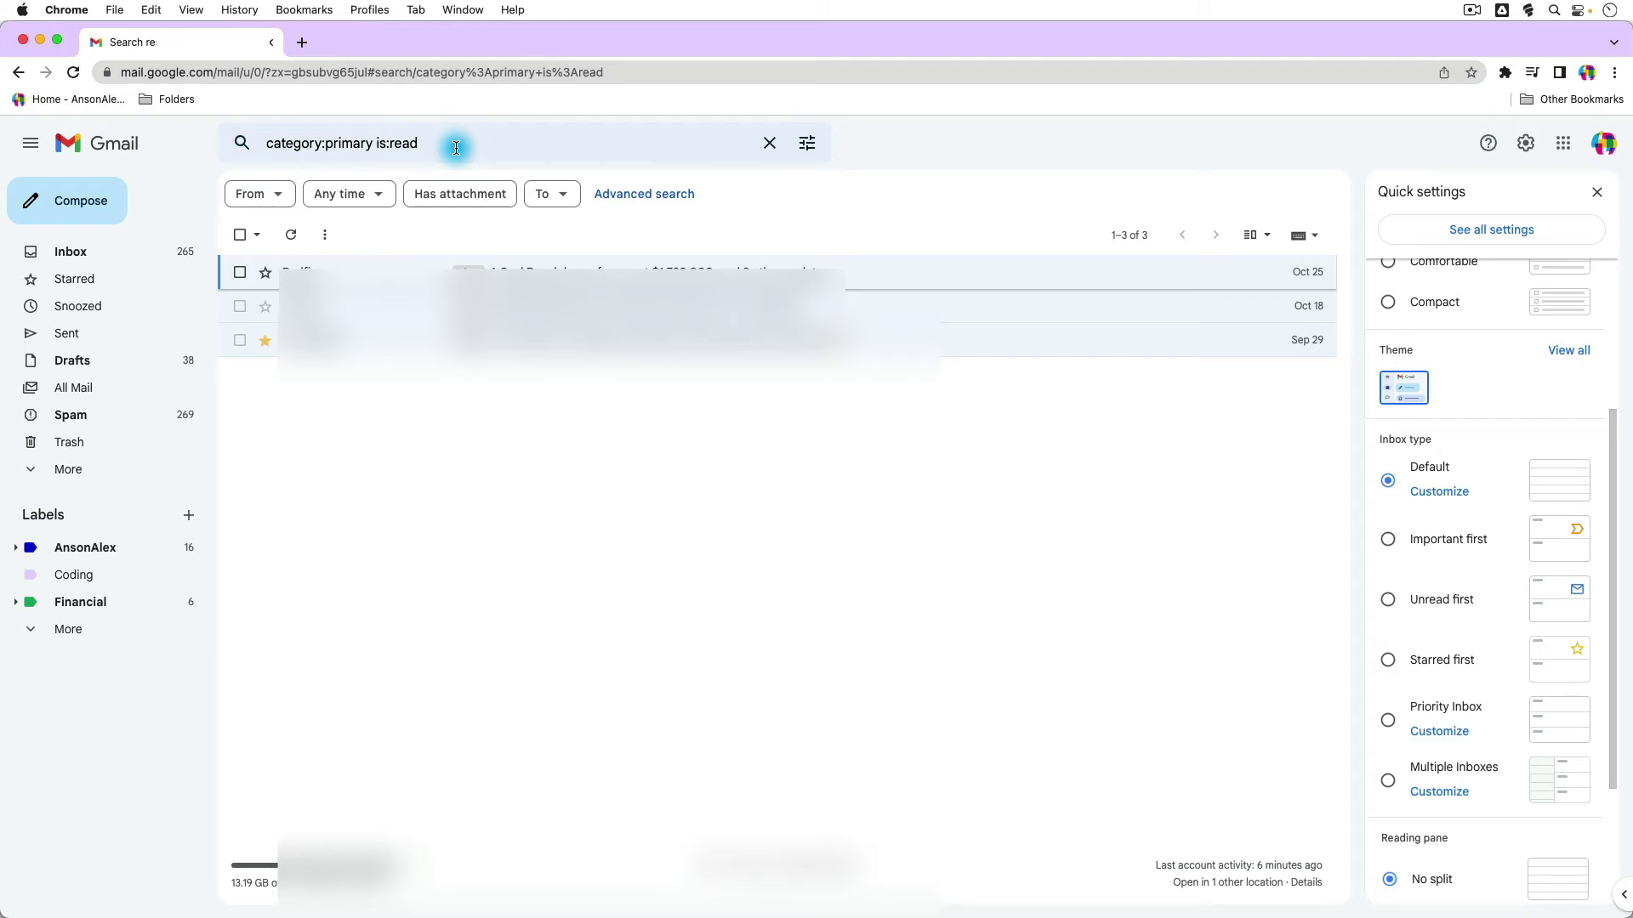
left_click_drag(456, 146, 258, 144)
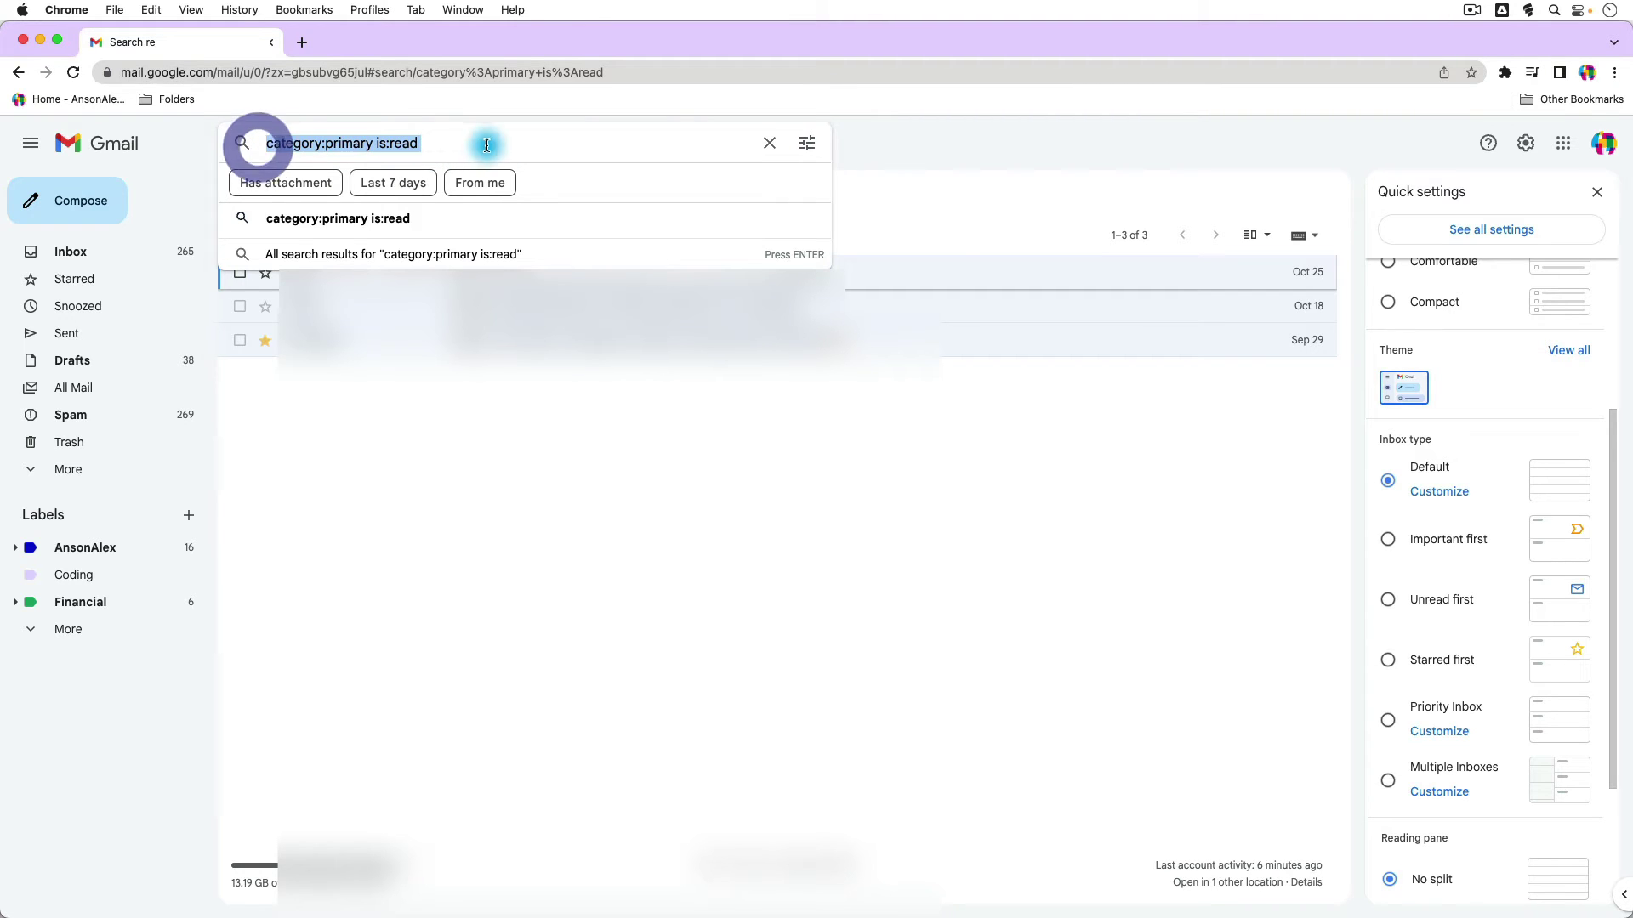
key("BackSpace")
- Go back to the Inbox and open the Promotions tab
left_click(870, 146)
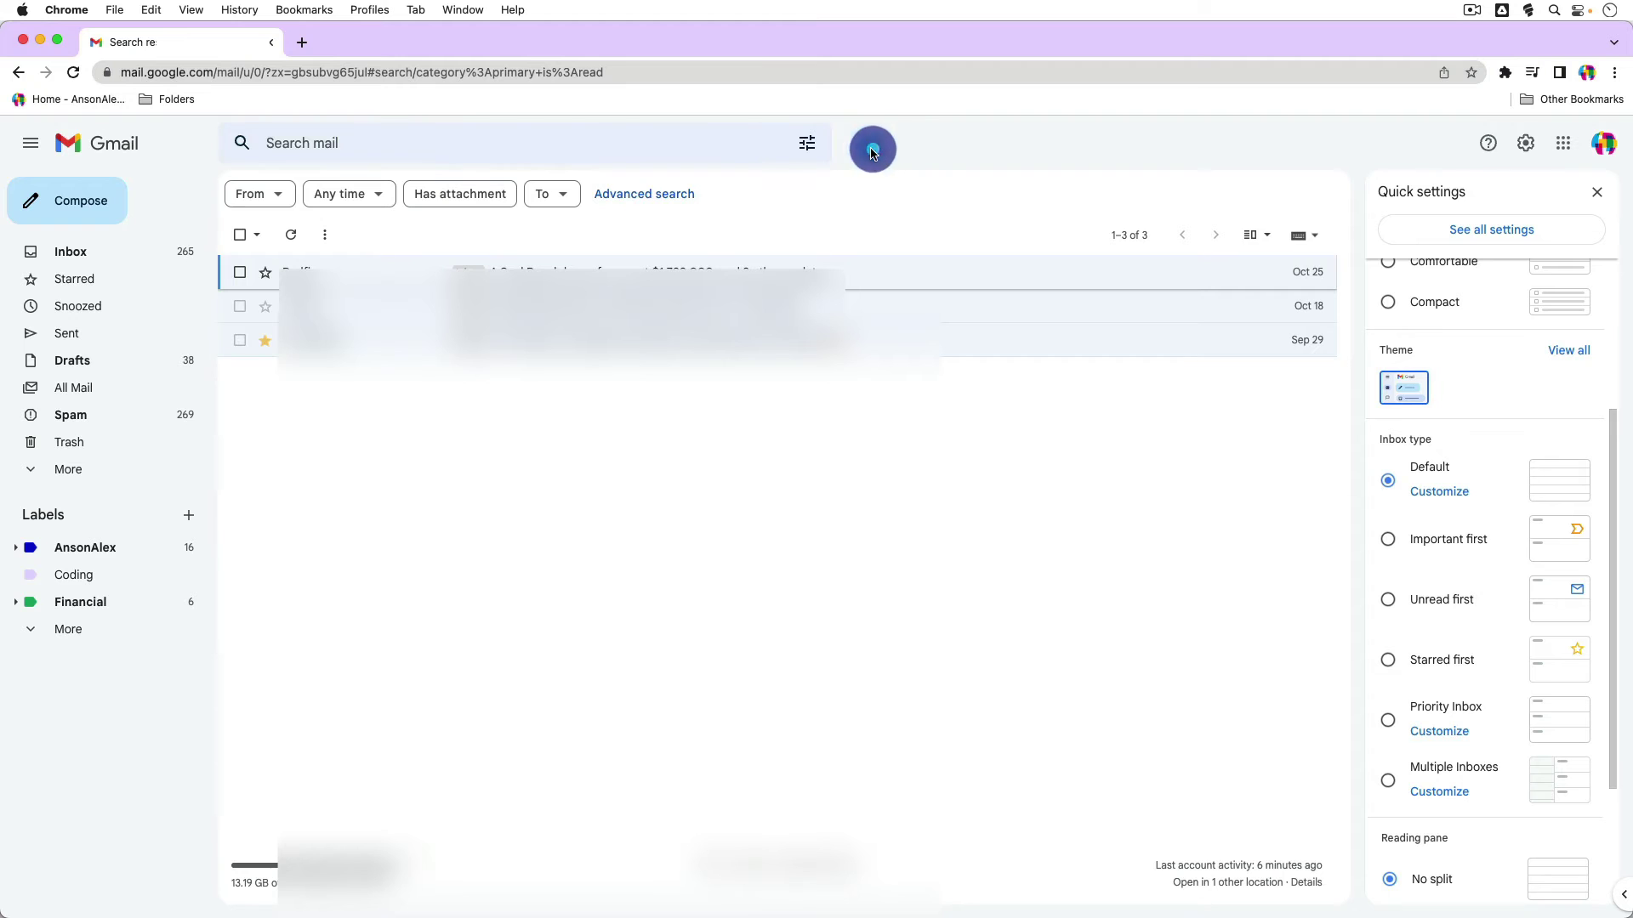
left_click(752, 145)
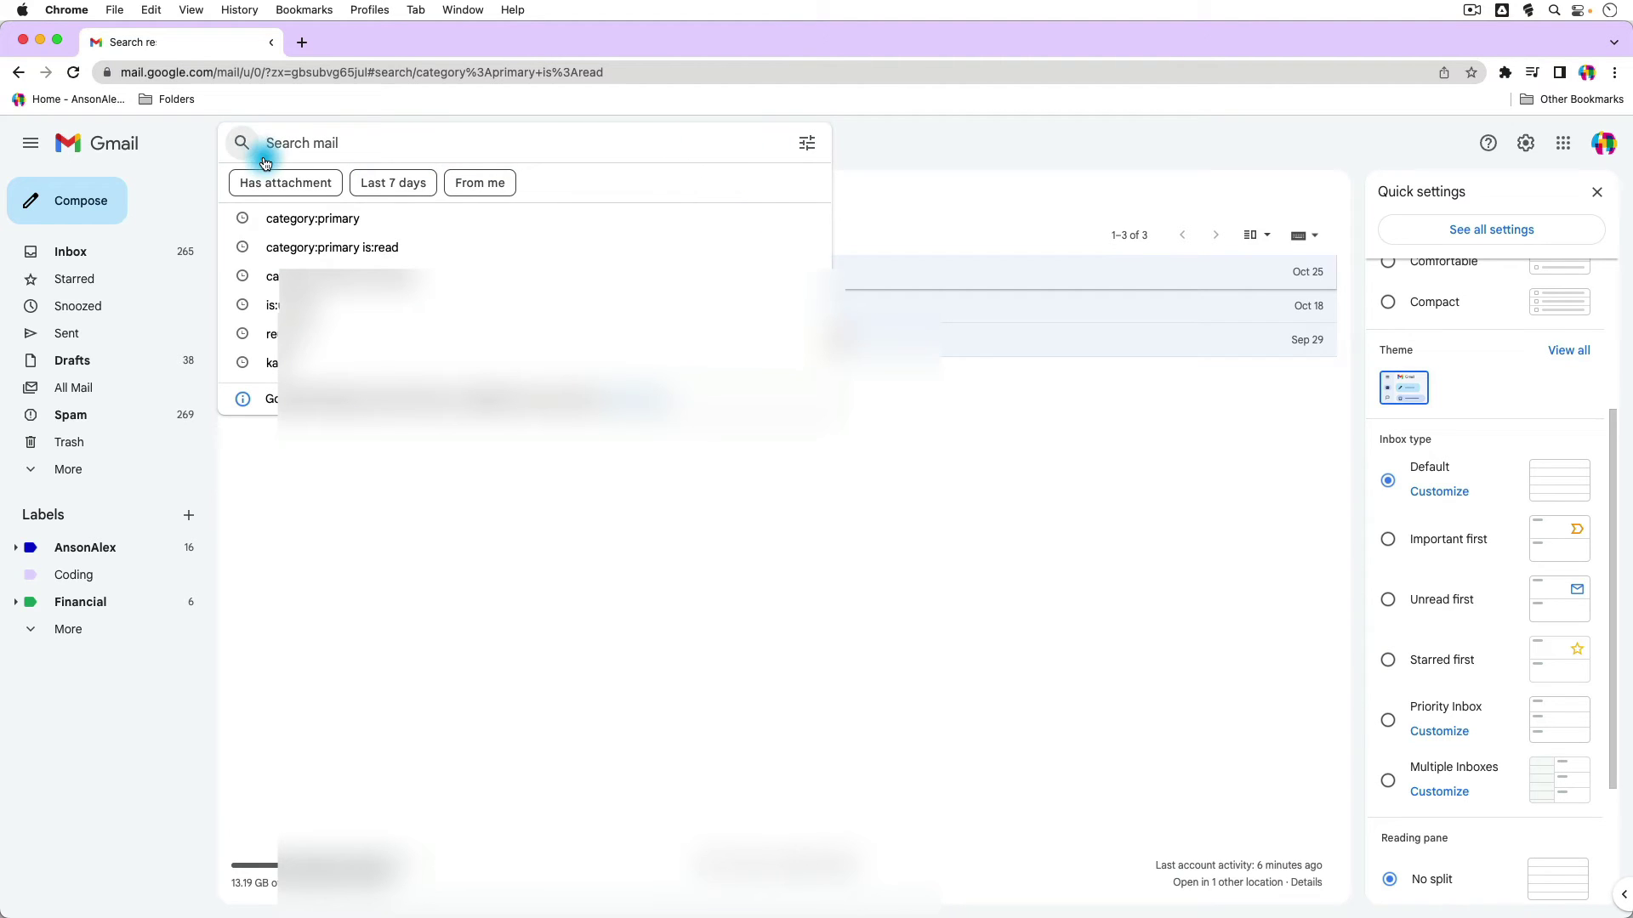
left_click(146, 253)
left_click(423, 186)
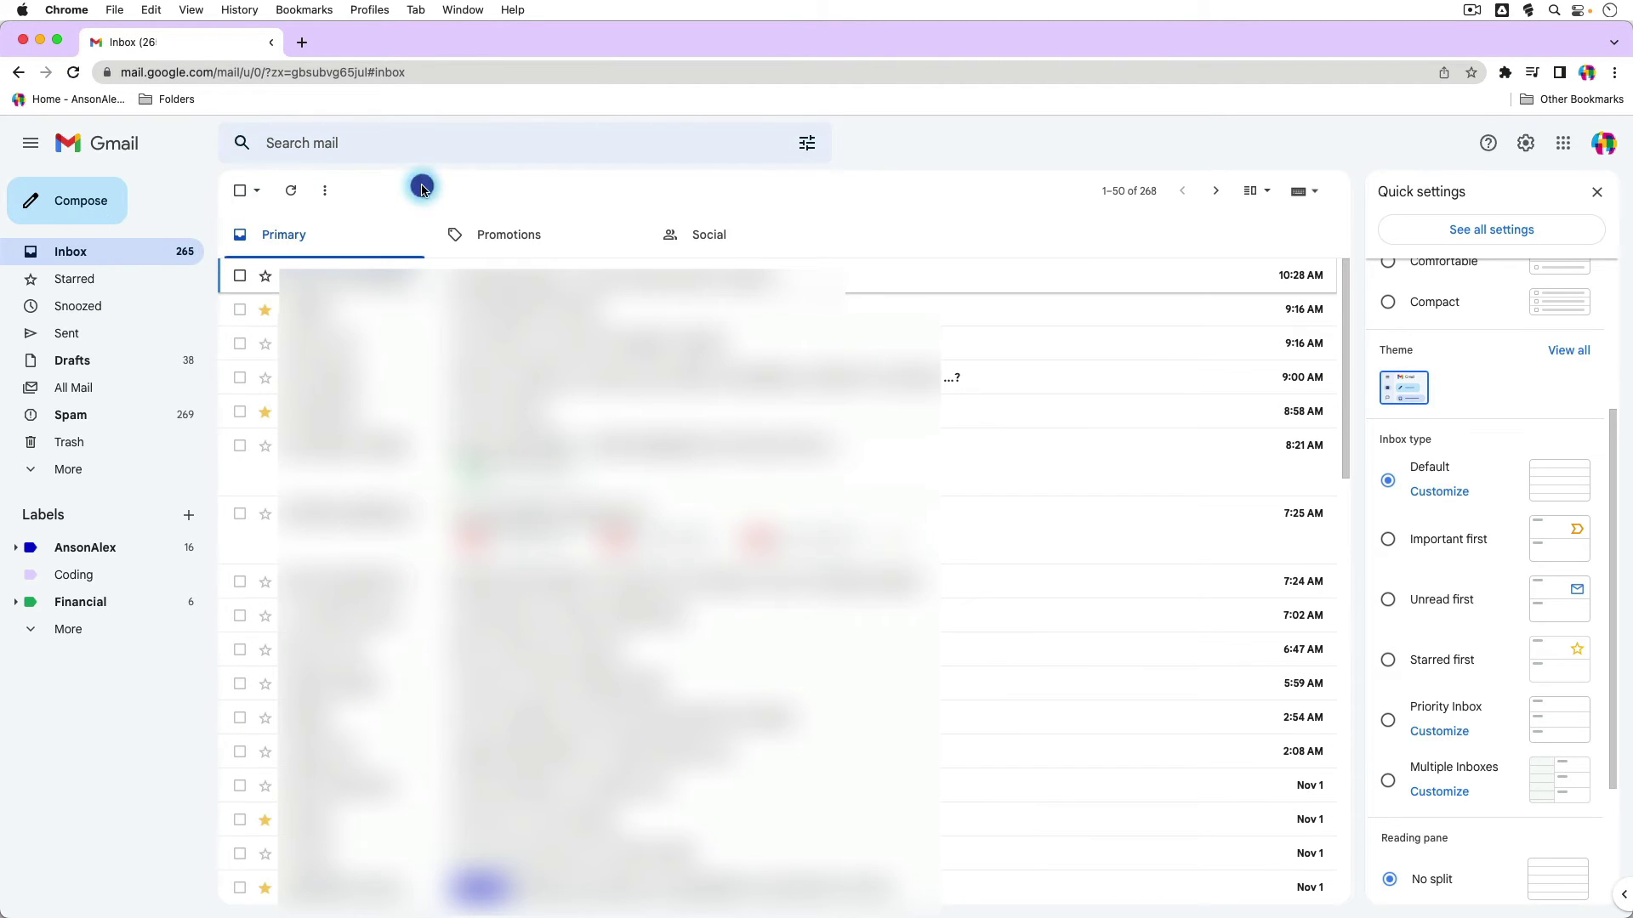
left_click(522, 236)
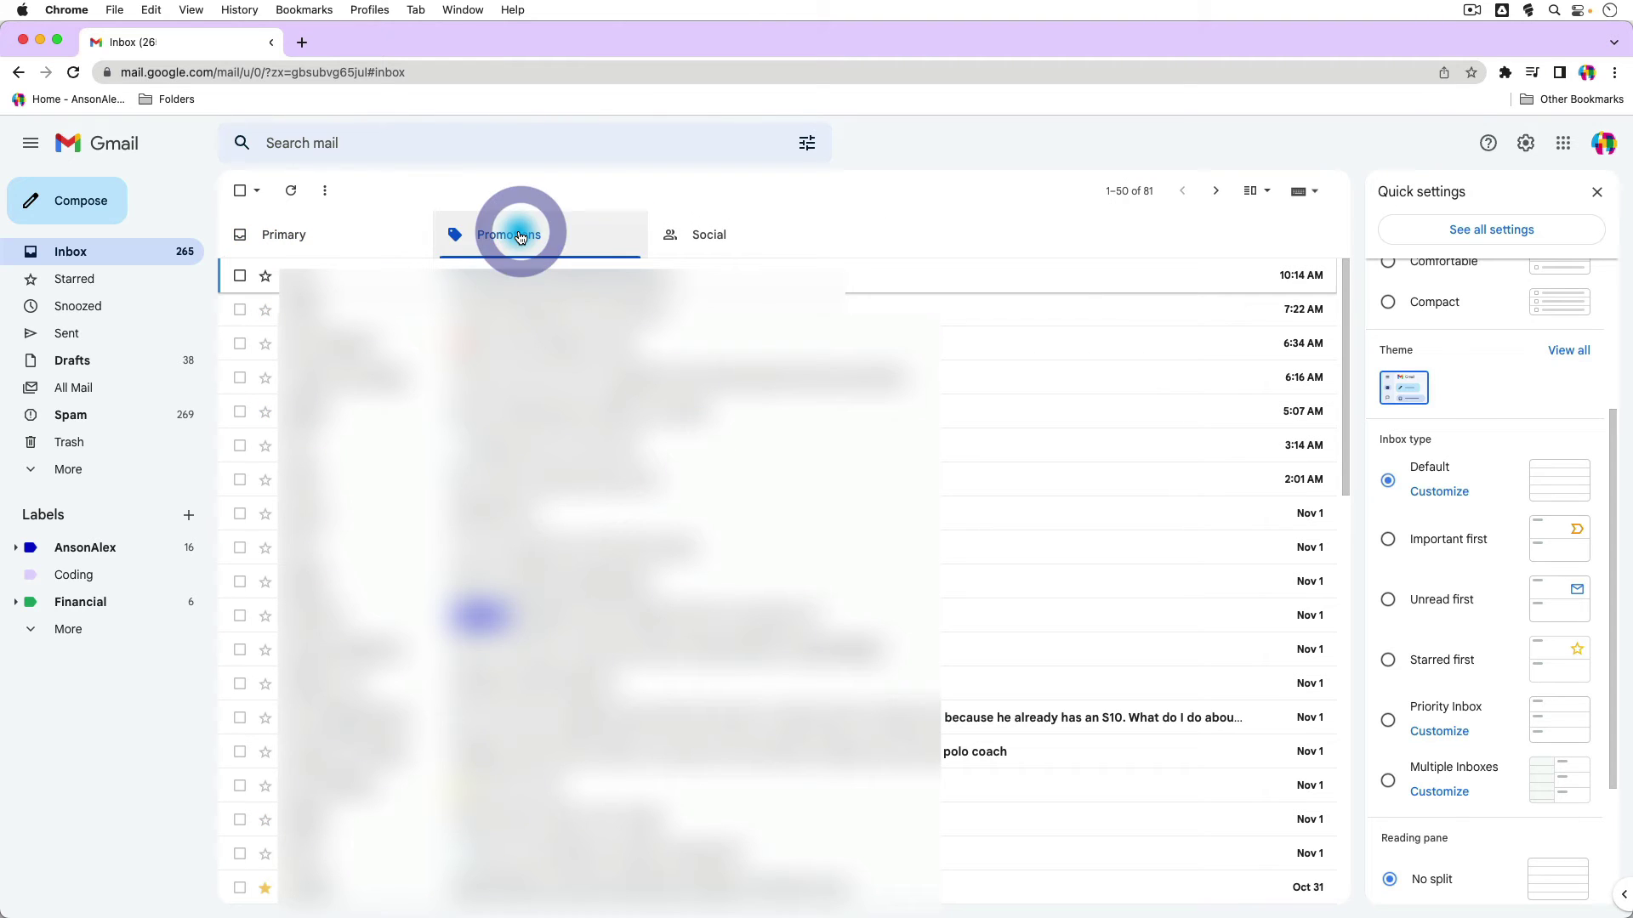
- Select all 81 Promotions conversations, then uncheck them all
left_click(241, 191)
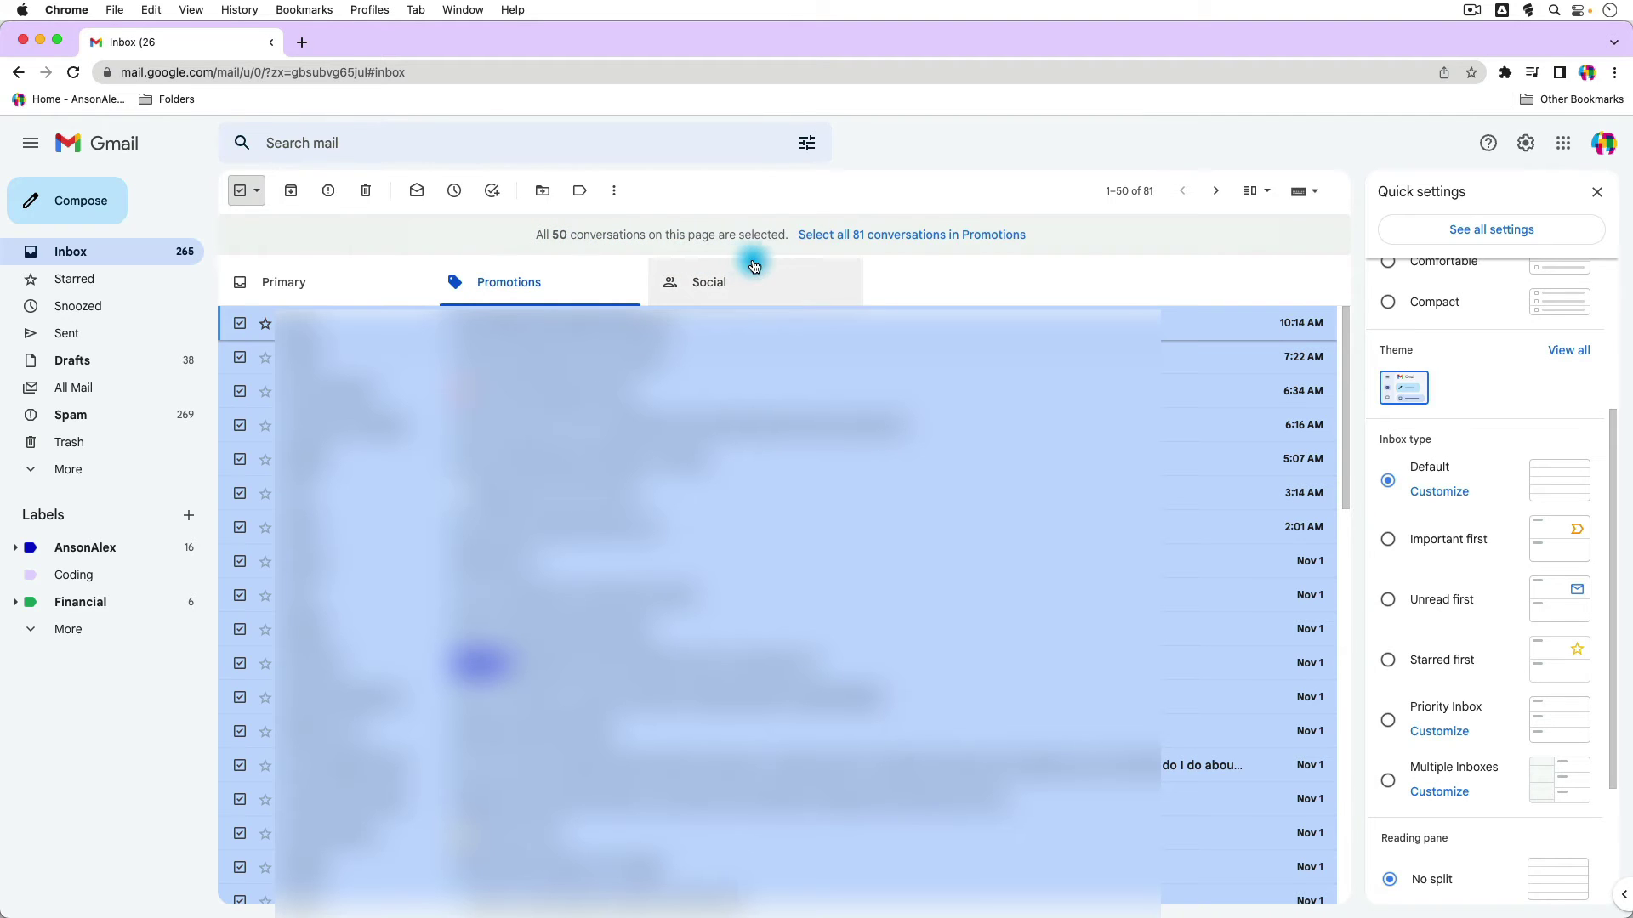
left_click(911, 235)
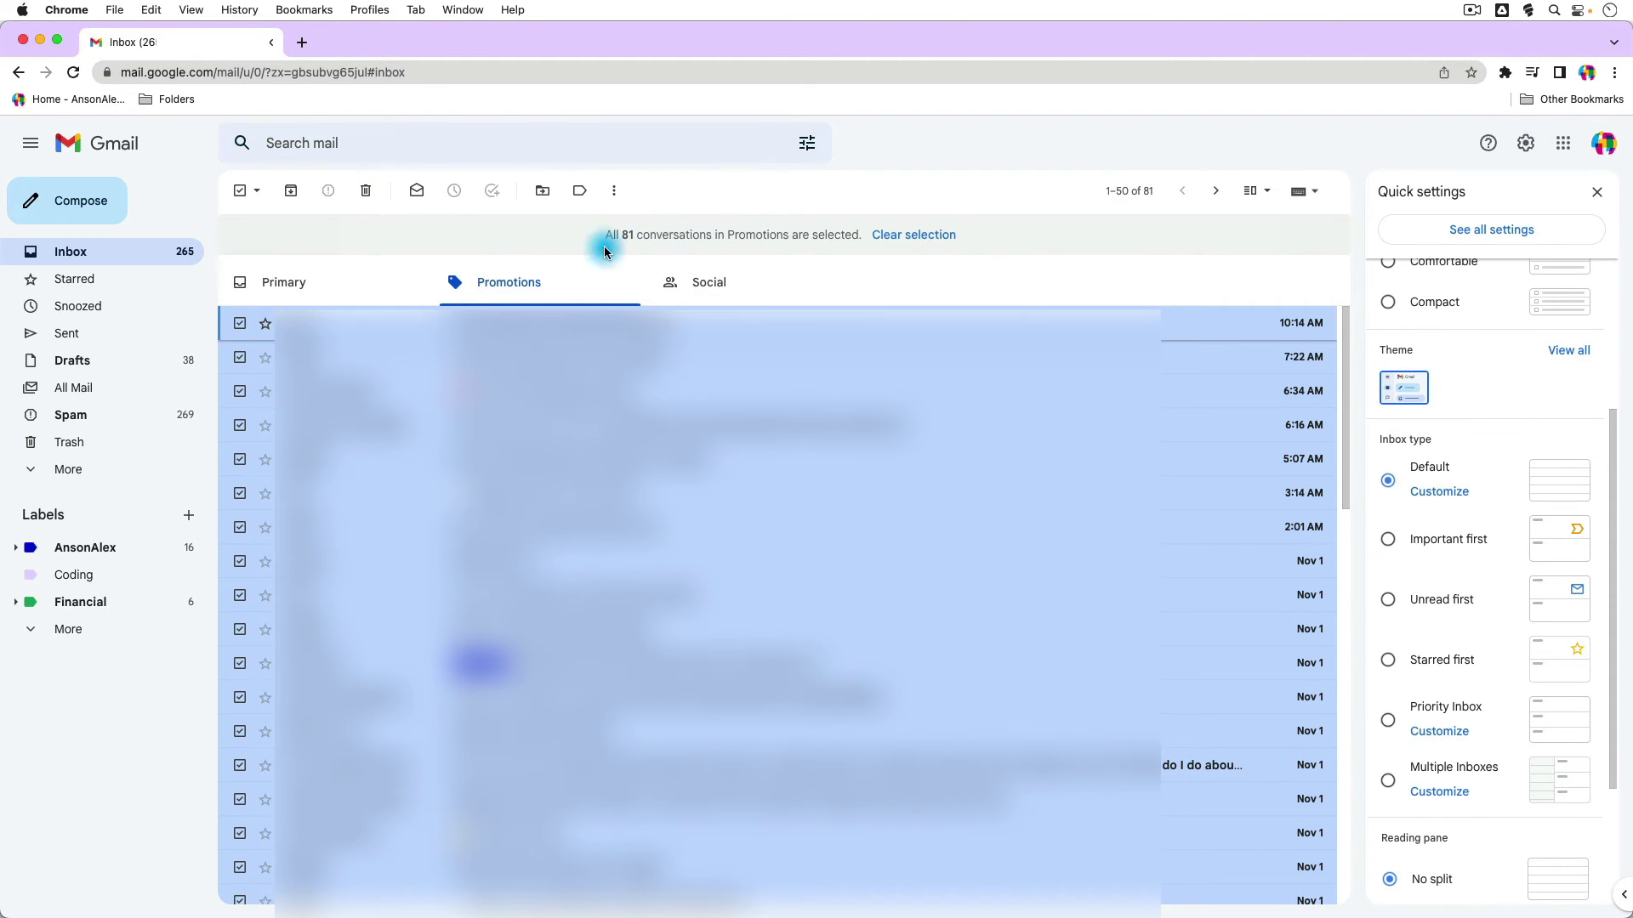
left_click(235, 194)
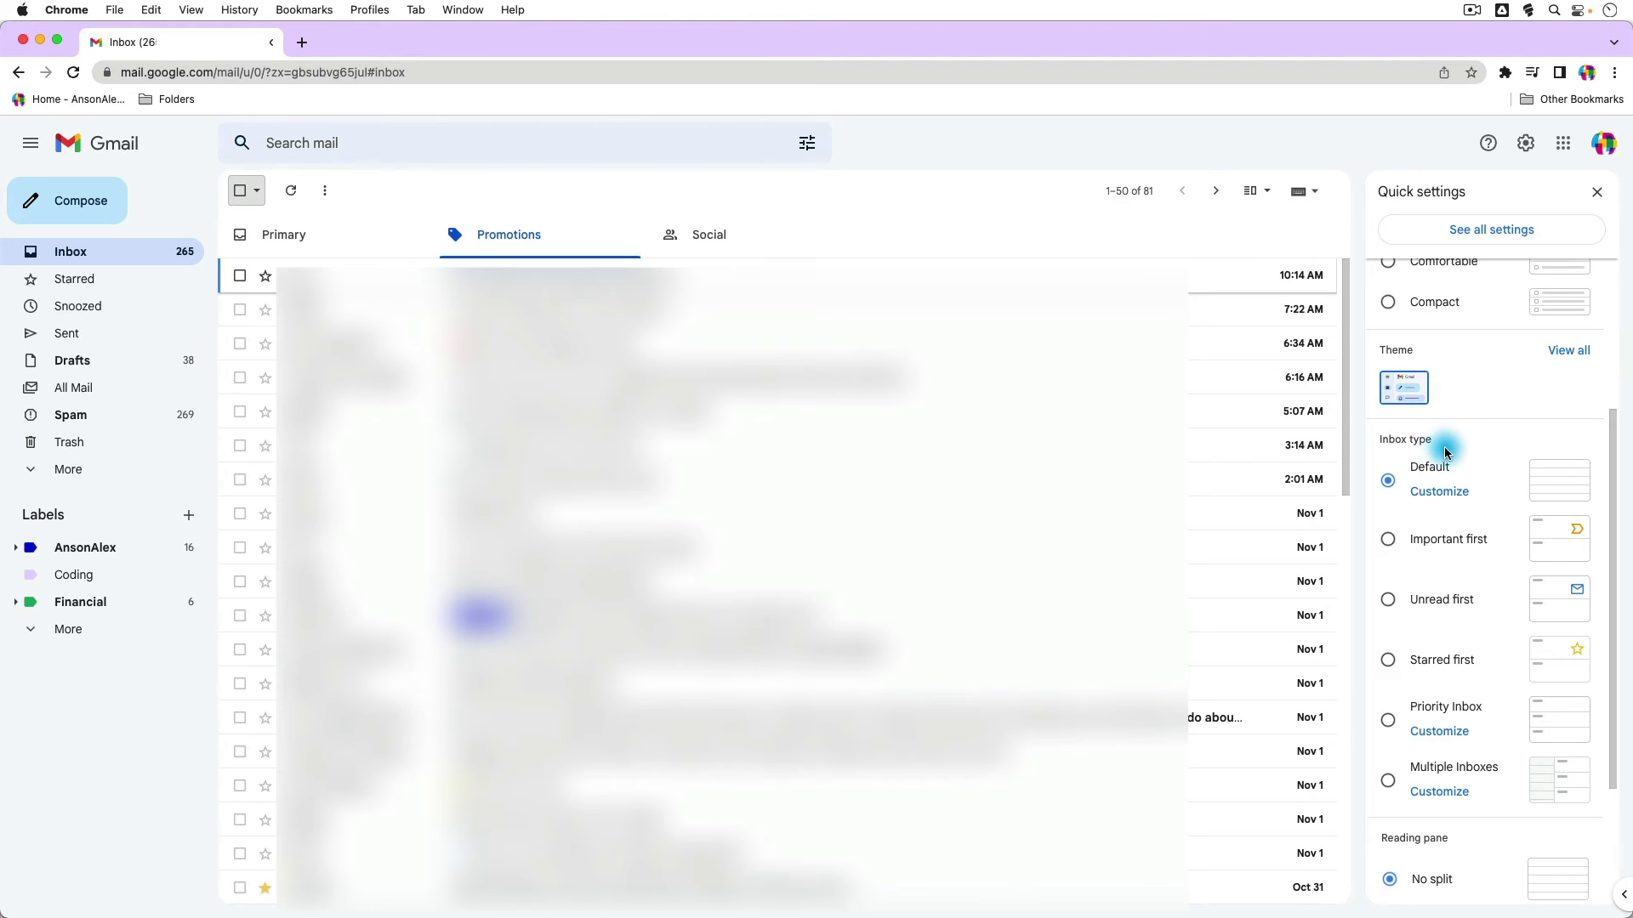
- Disable the Social and Promotions inbox tabs and save the change
left_click(1455, 498)
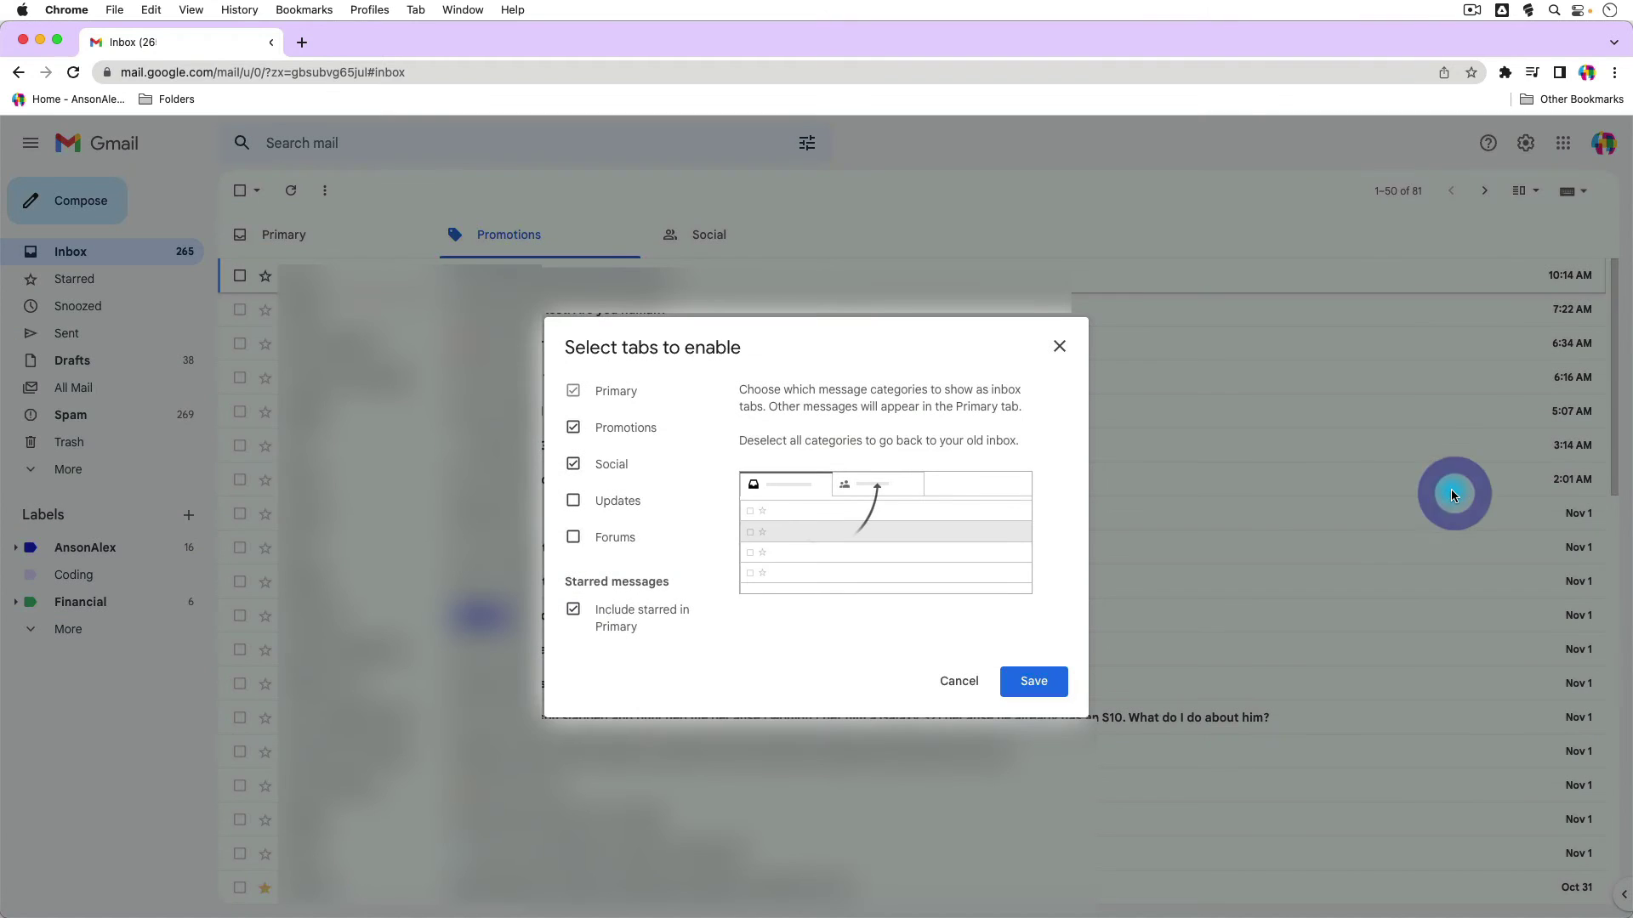
left_click(575, 466)
left_click(574, 430)
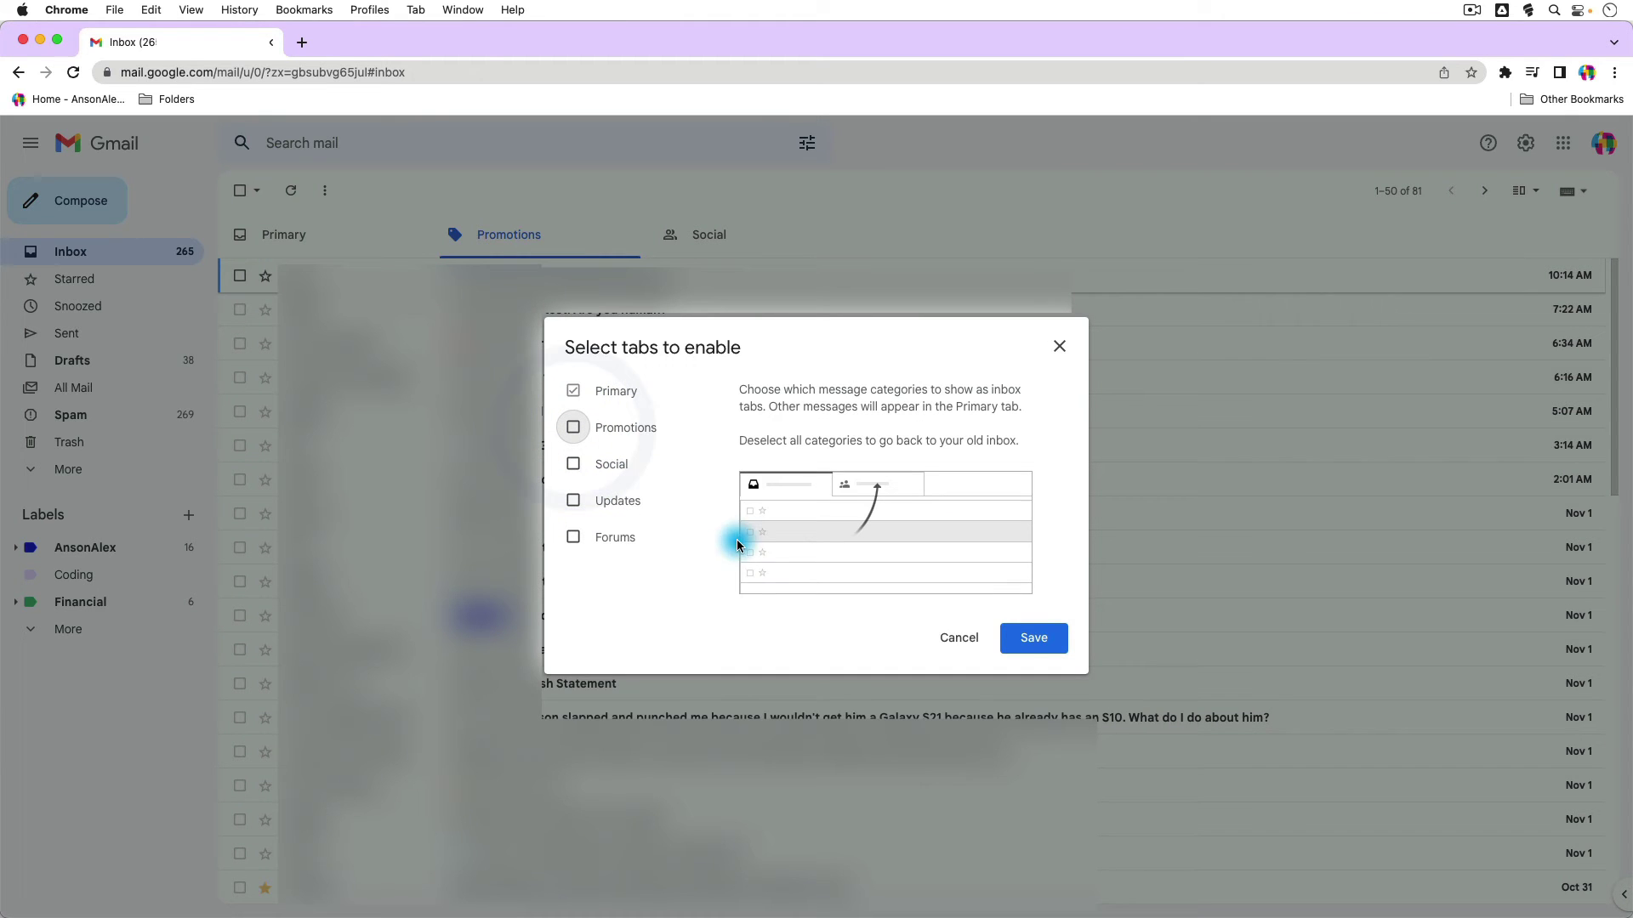
left_click(1039, 643)
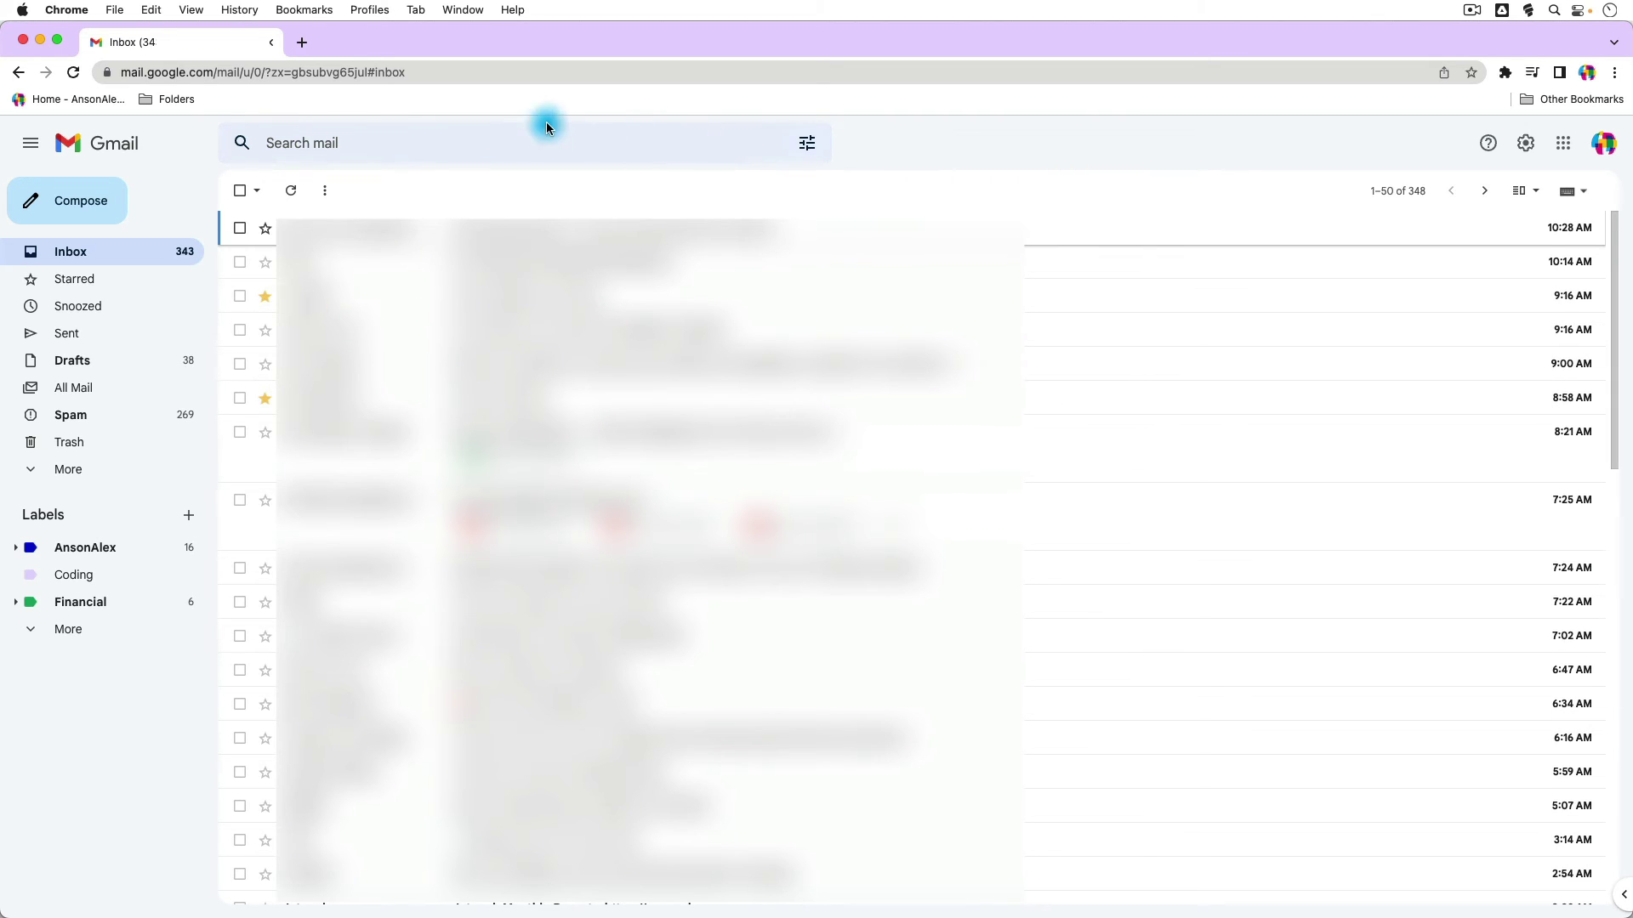
- Tick the select-all box and extend the selection to all 348 Inbox conversations
left_click(239, 192)
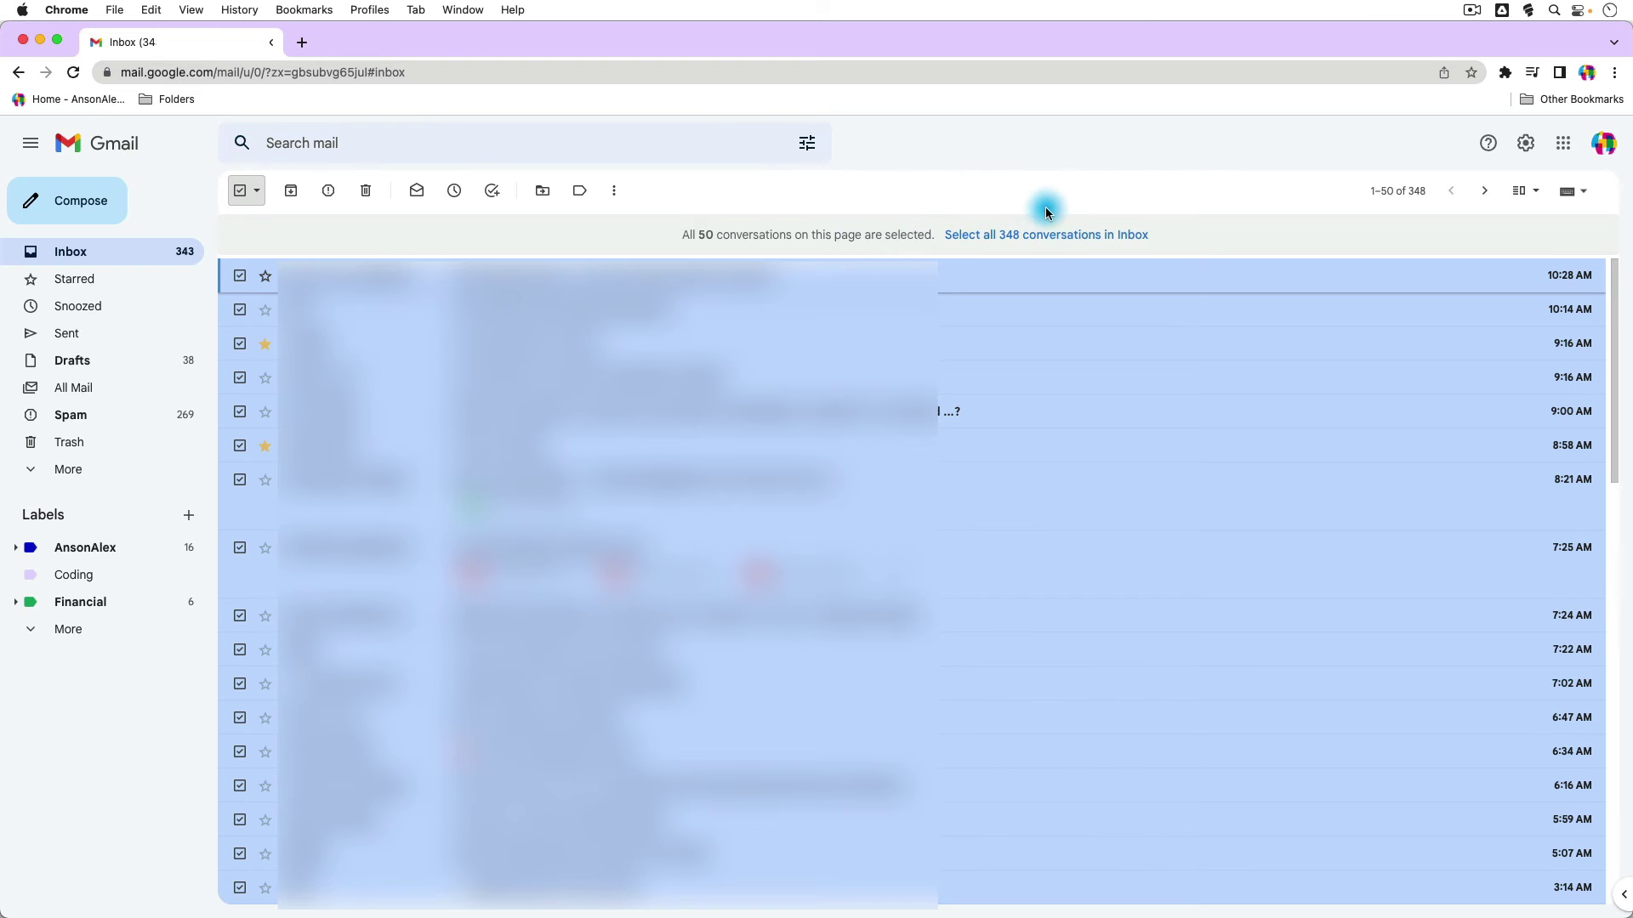
left_click(1071, 237)
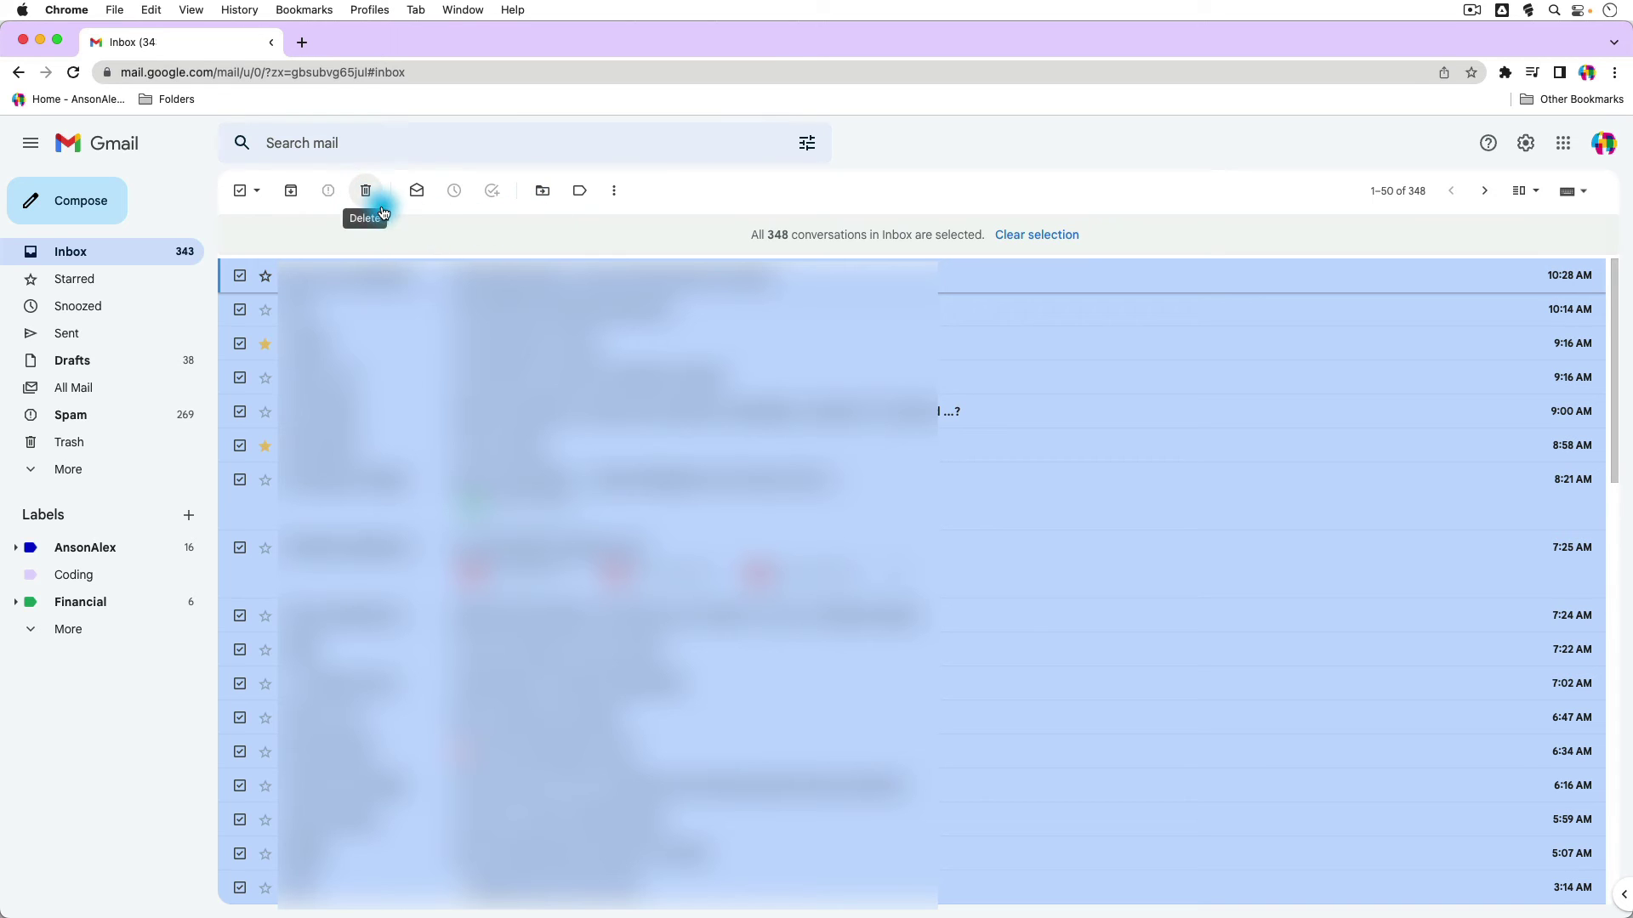
left_click(1004, 186)
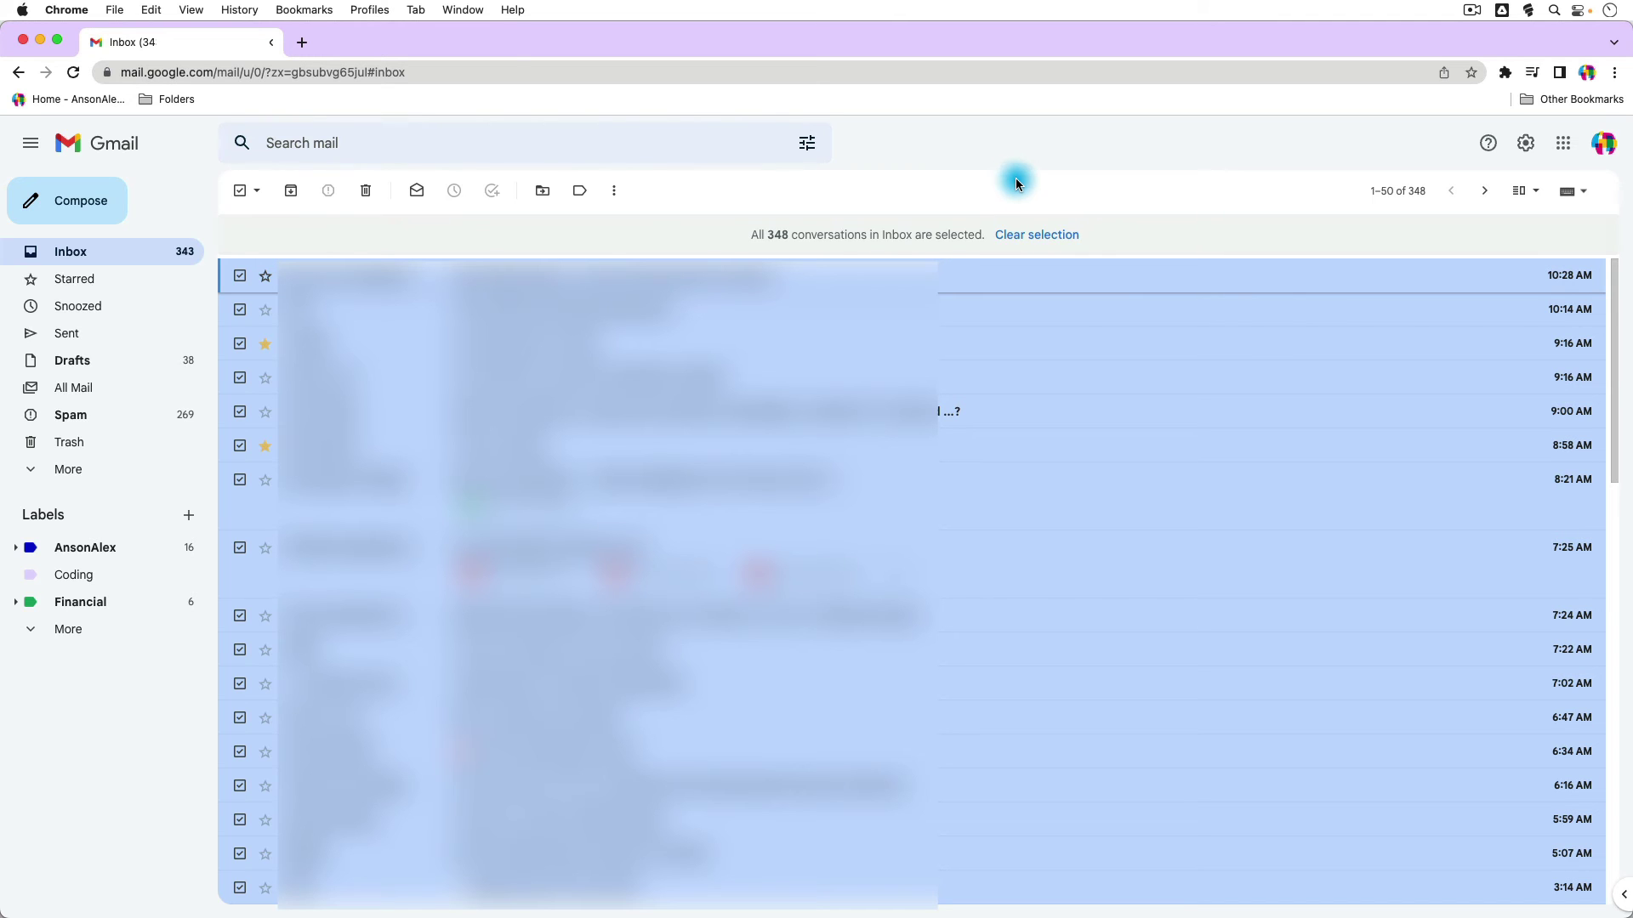
left_click(1522, 150)
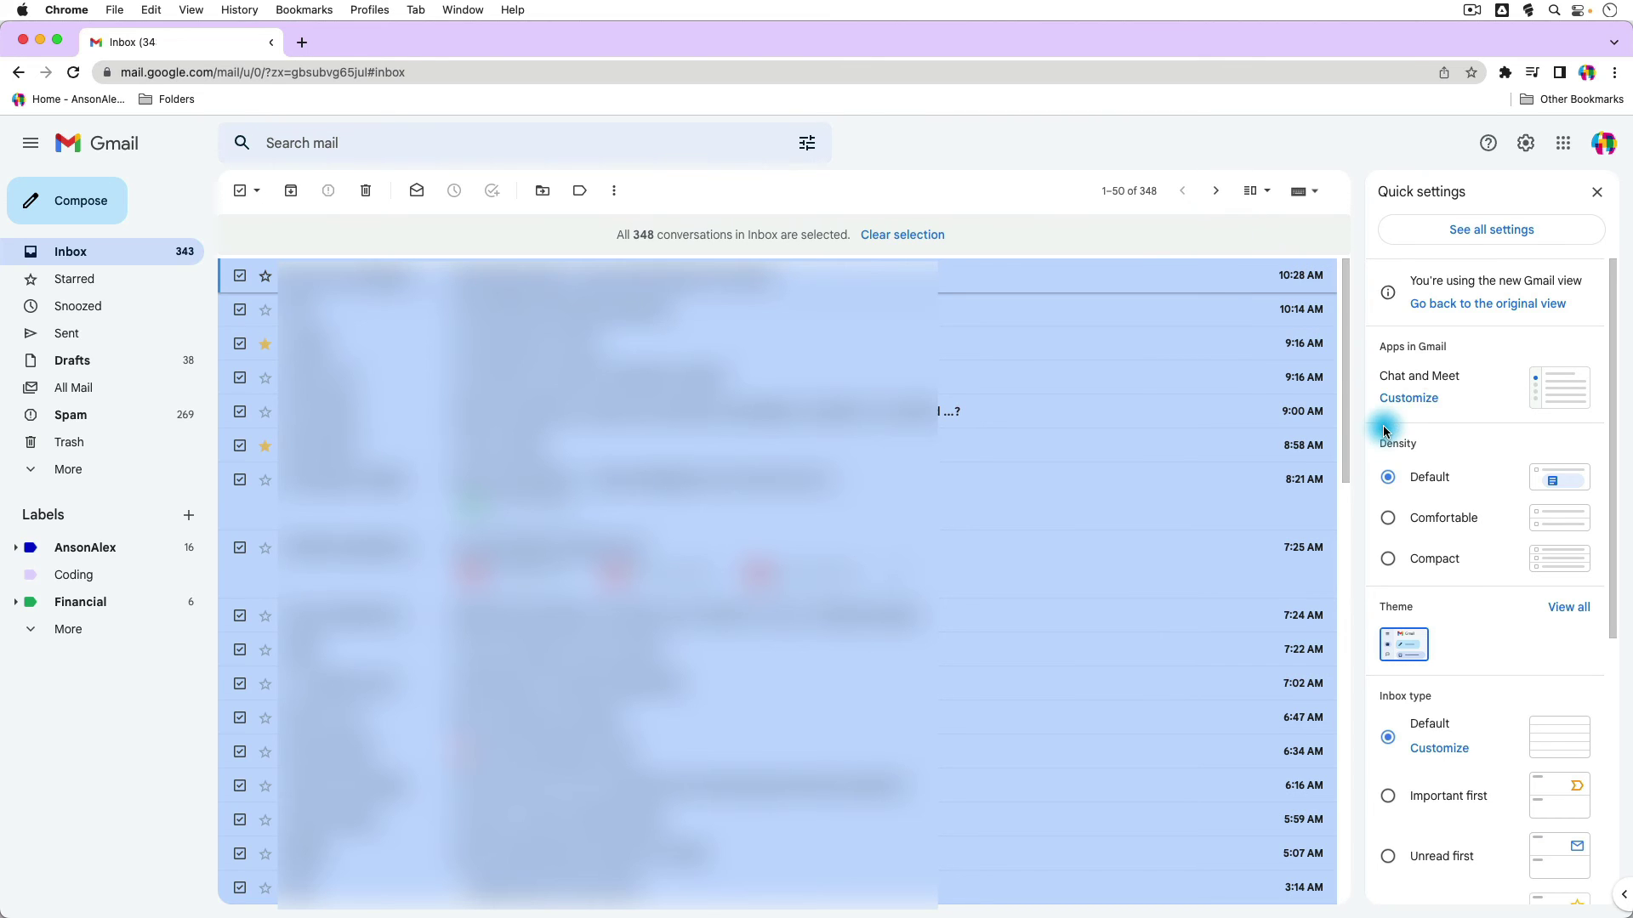
scroll(1459, 659, "down", 5)
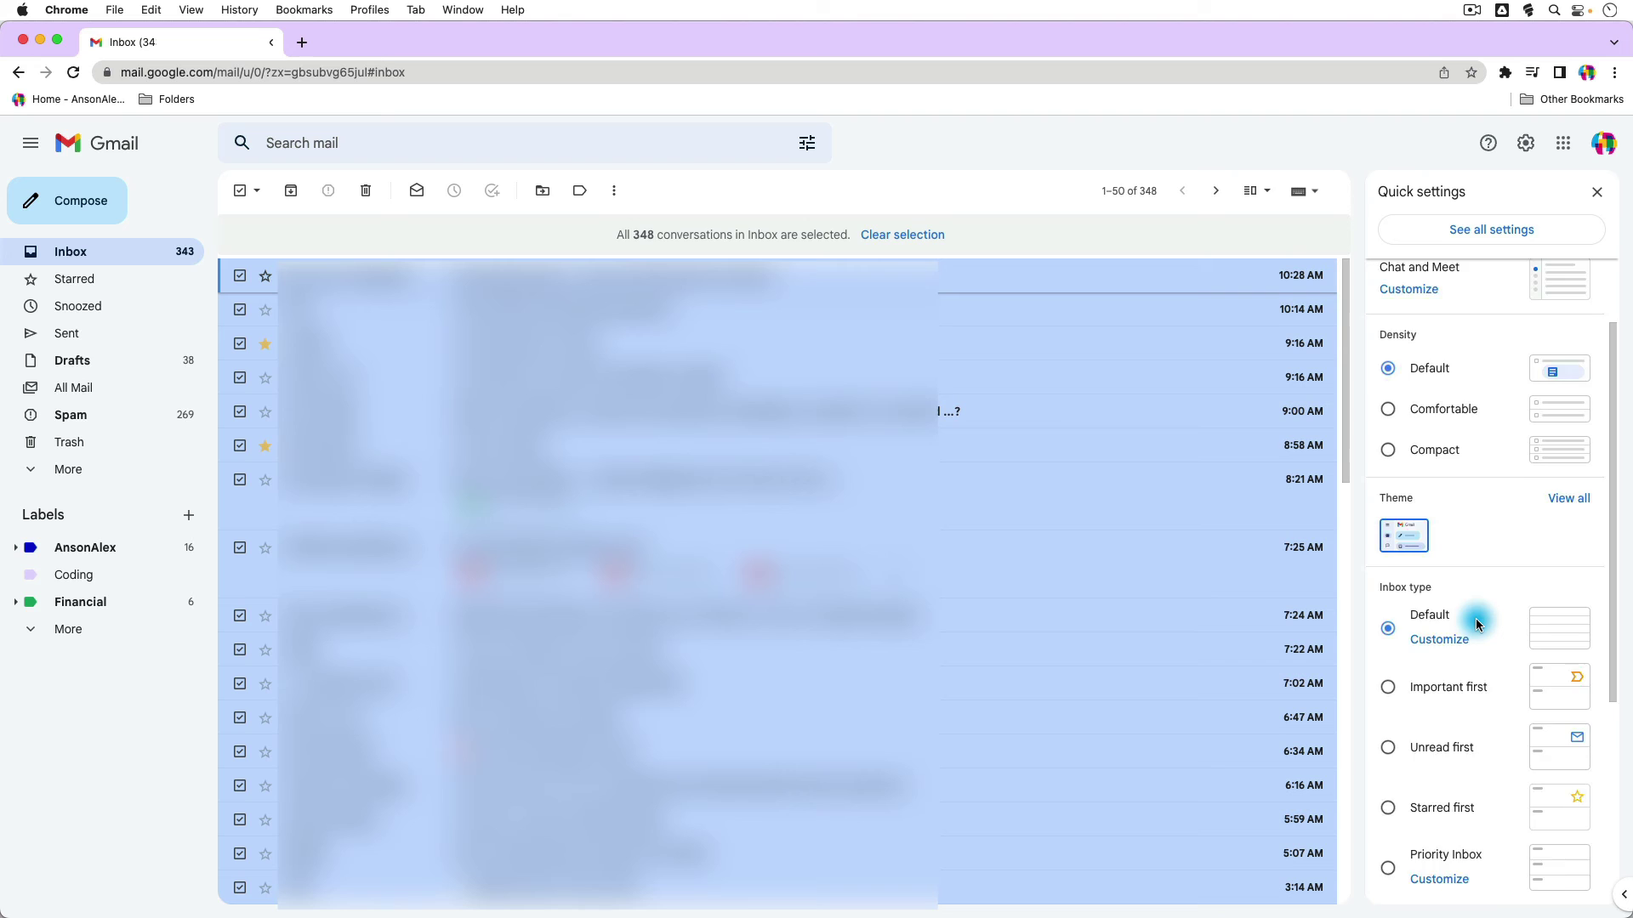
left_click(1441, 550)
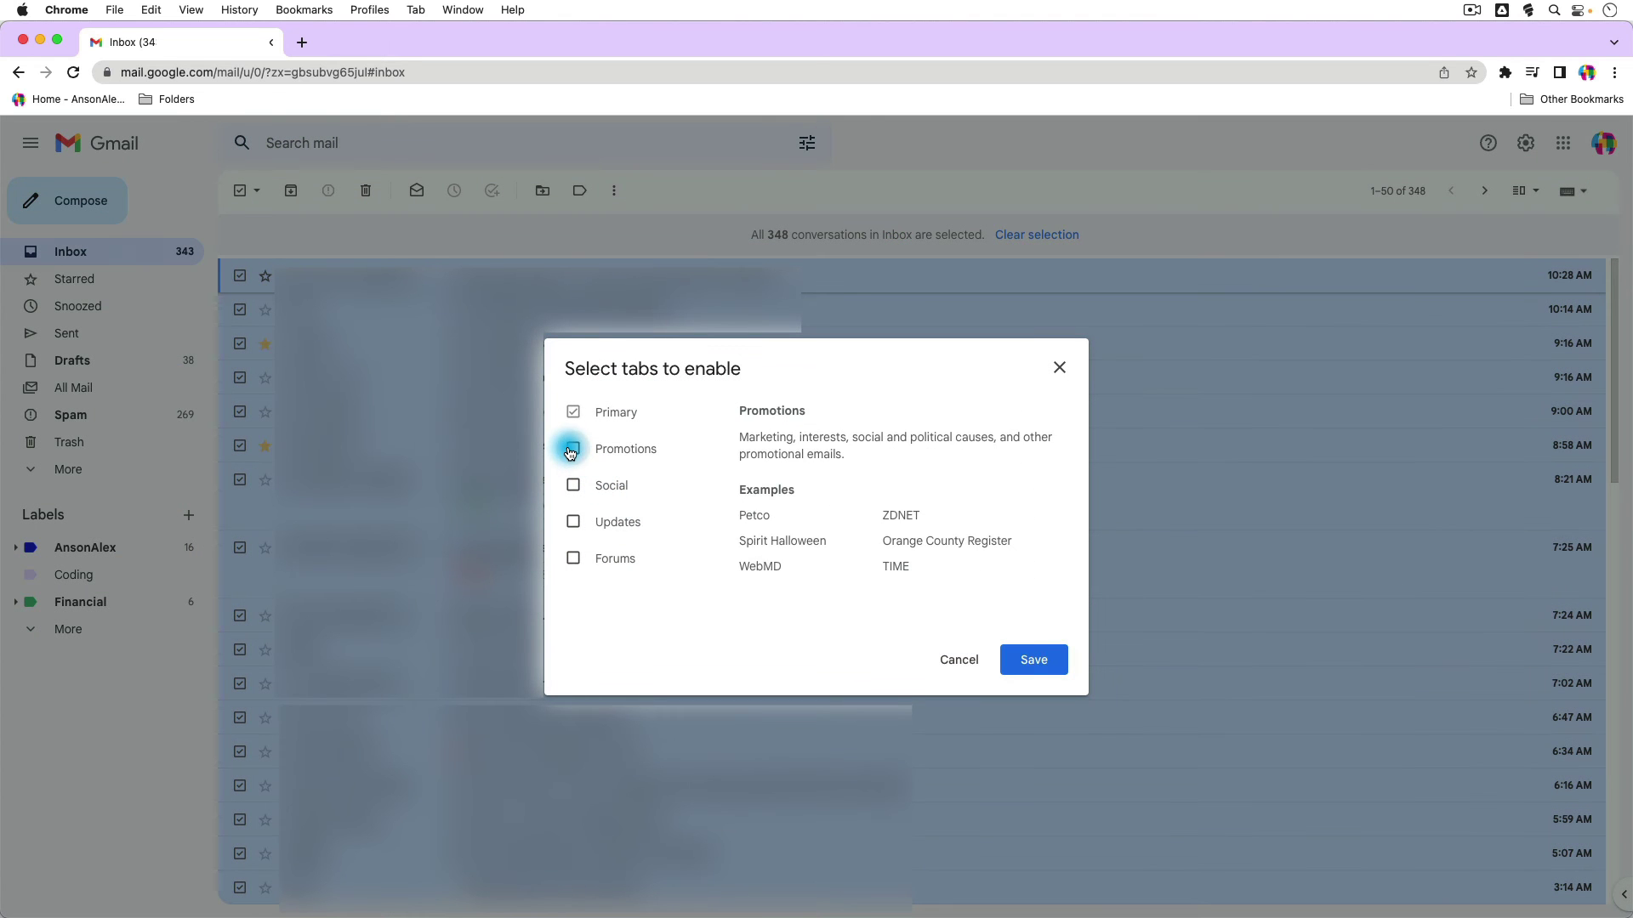
left_click(944, 659)
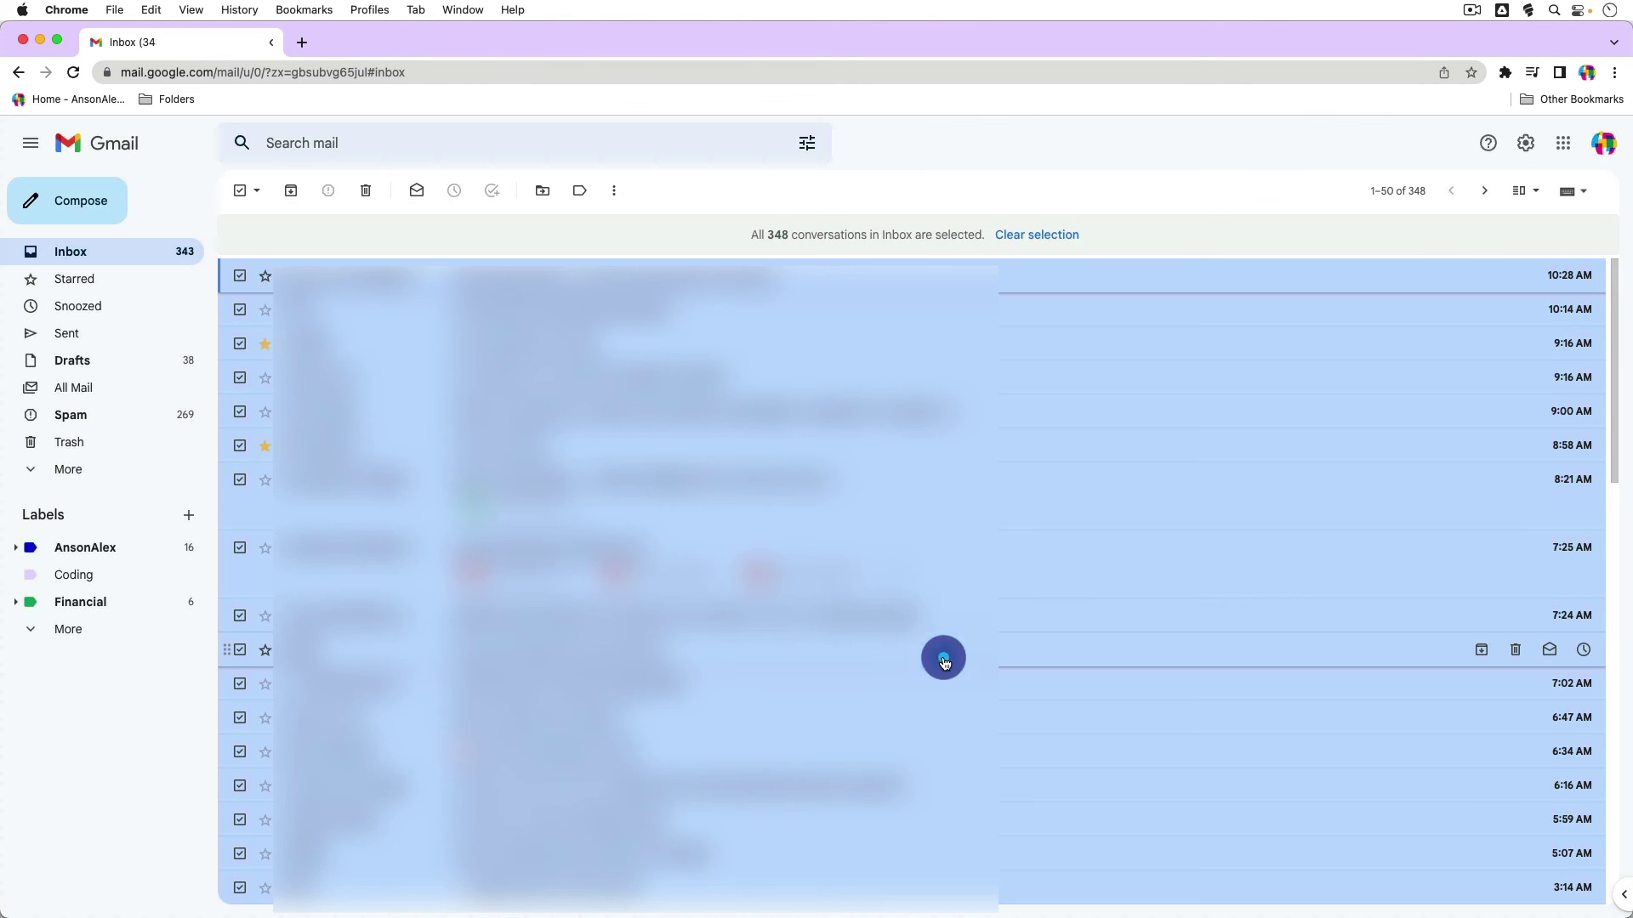
left_click(1525, 143)
- Set the inbox type to Unread first and scroll through the Unread and Everything else sections
scroll(1482, 480, "down", 4)
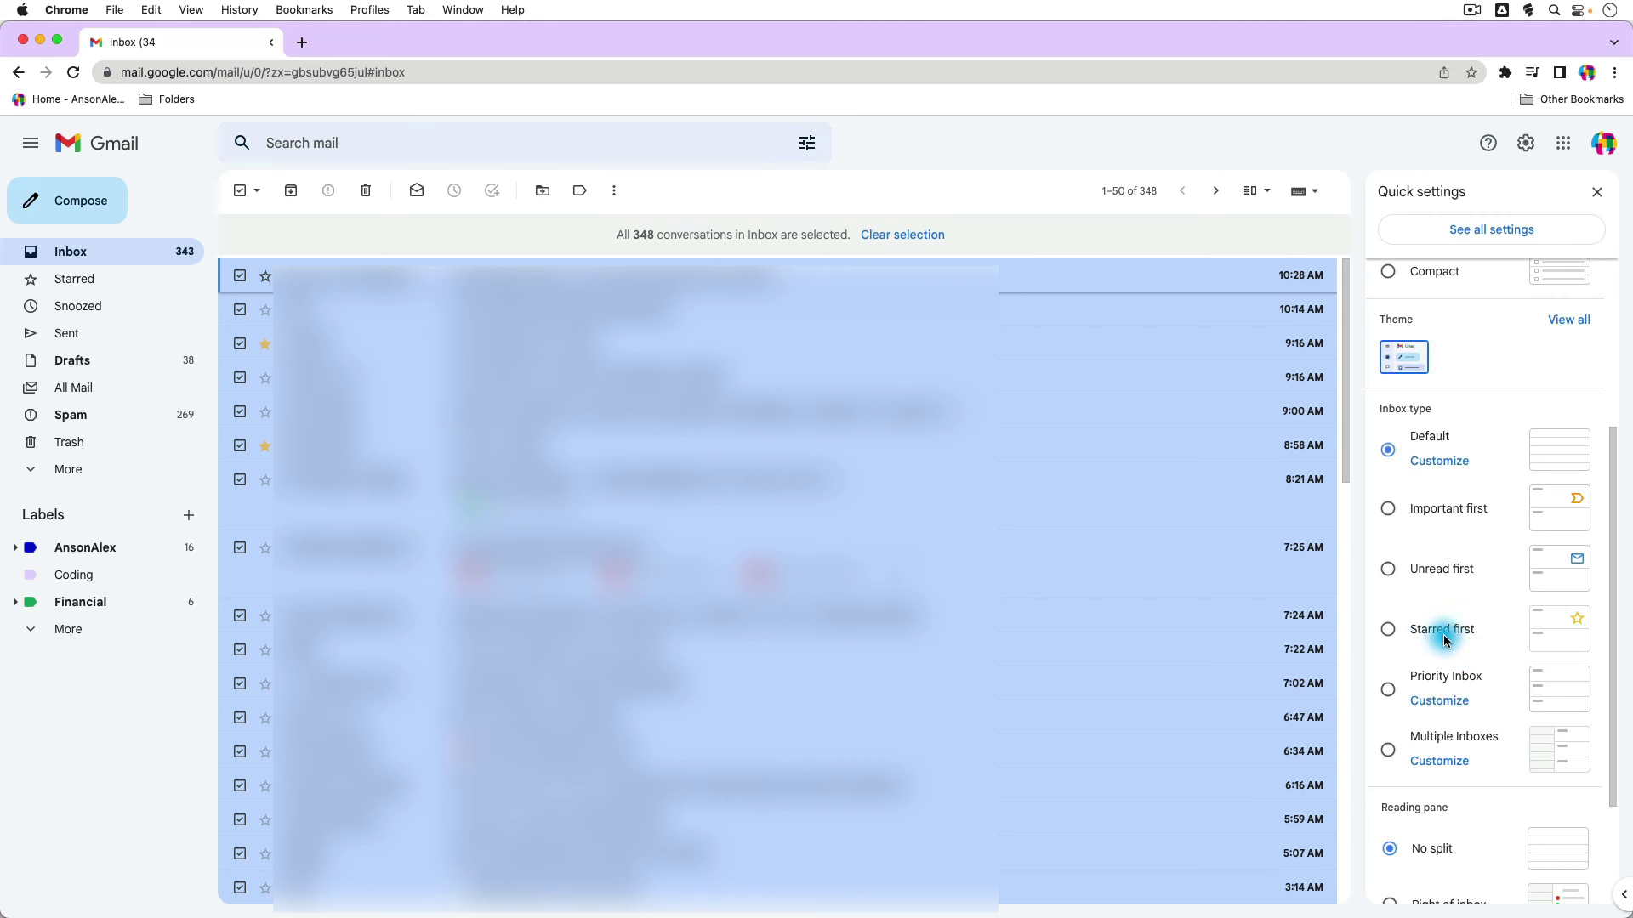
left_click(1392, 577)
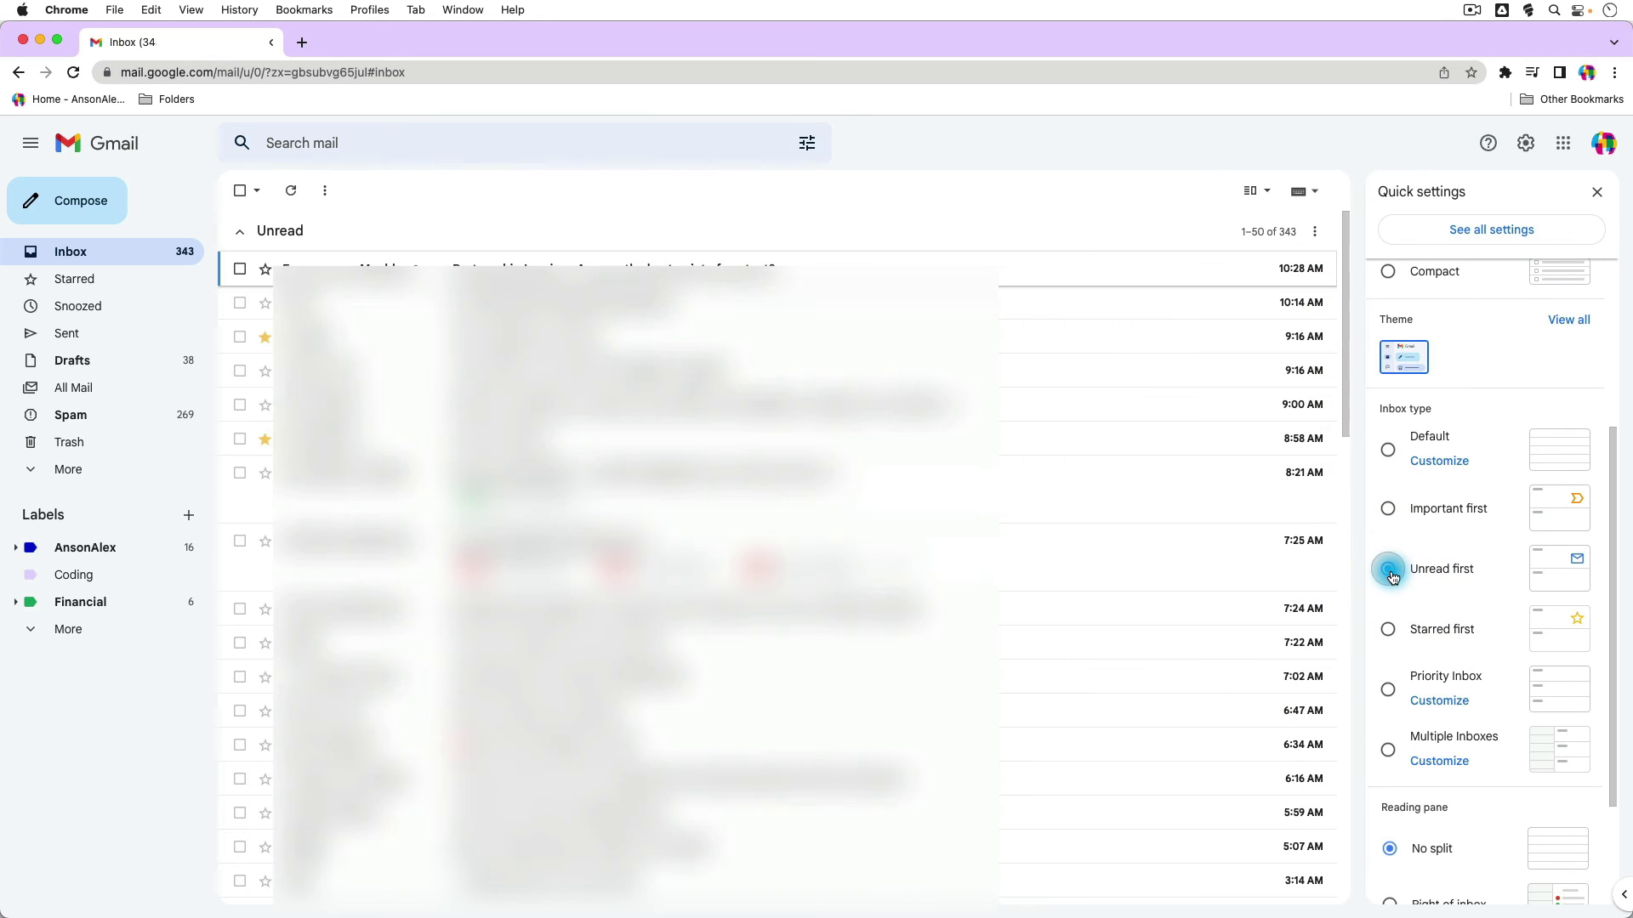
left_click(1031, 153)
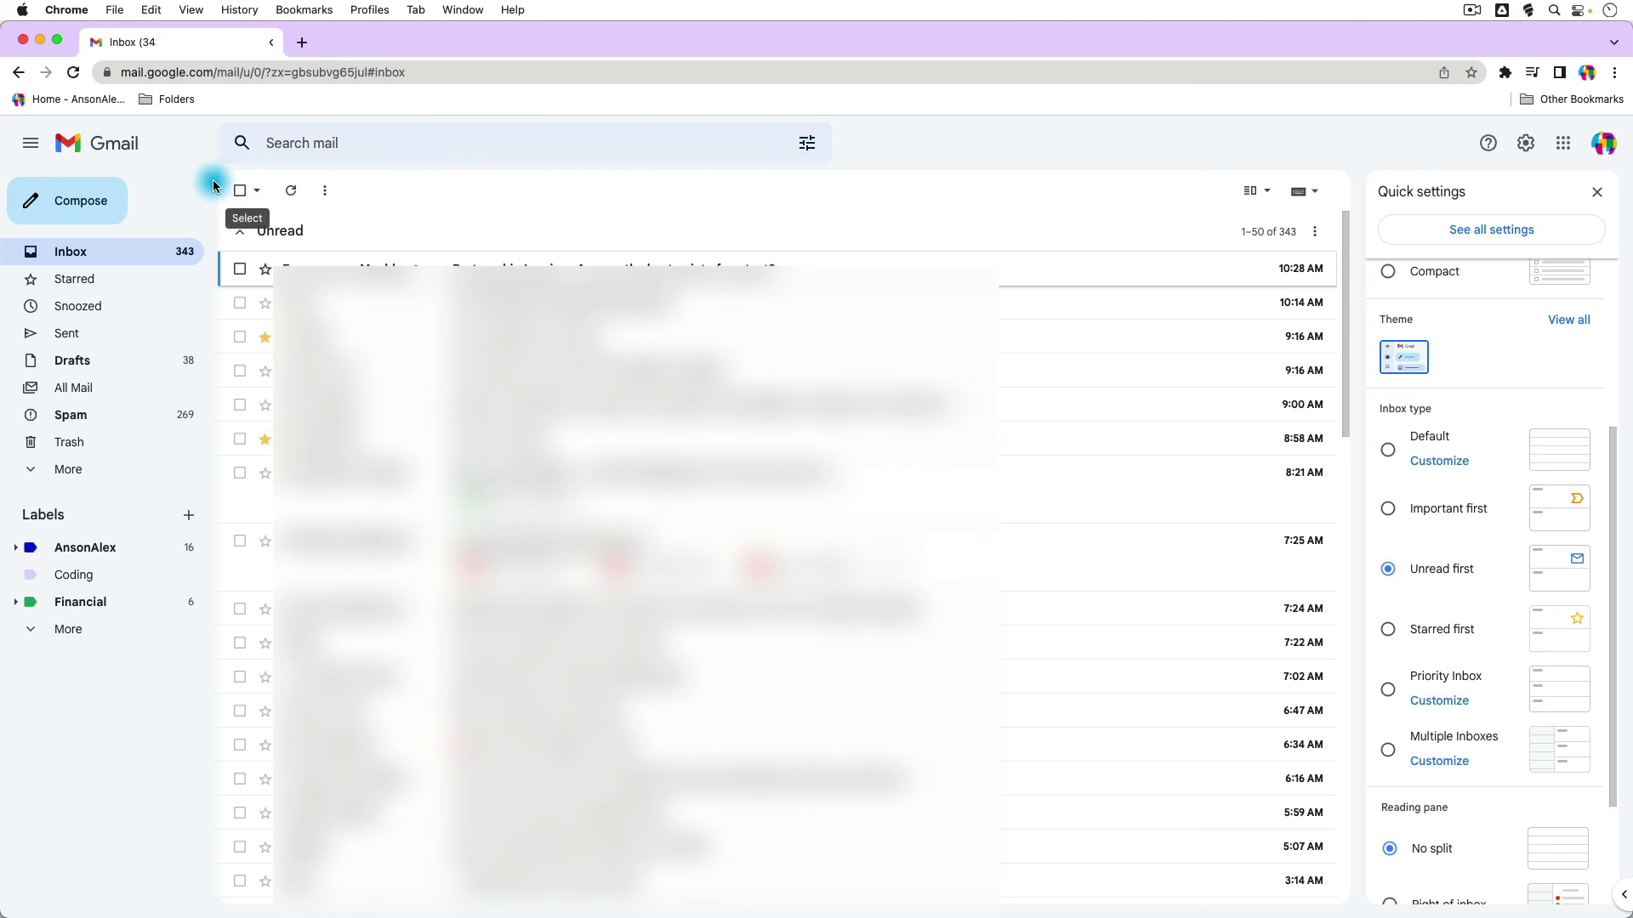
scroll(241, 297, "down", 15)
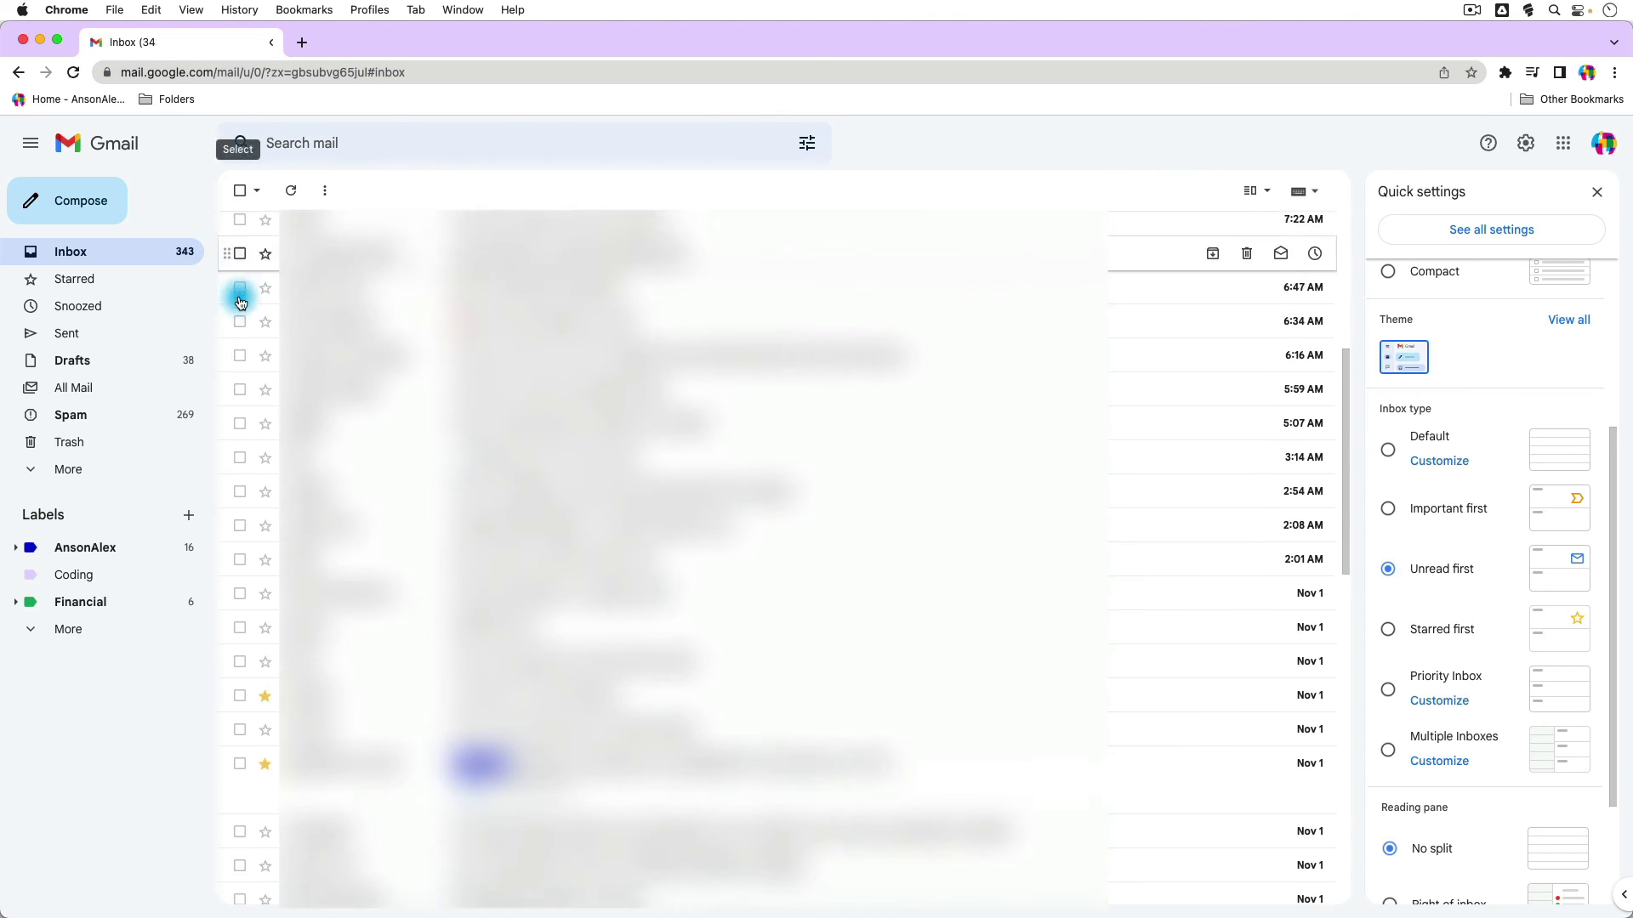
scroll(240, 301, "down", 2)
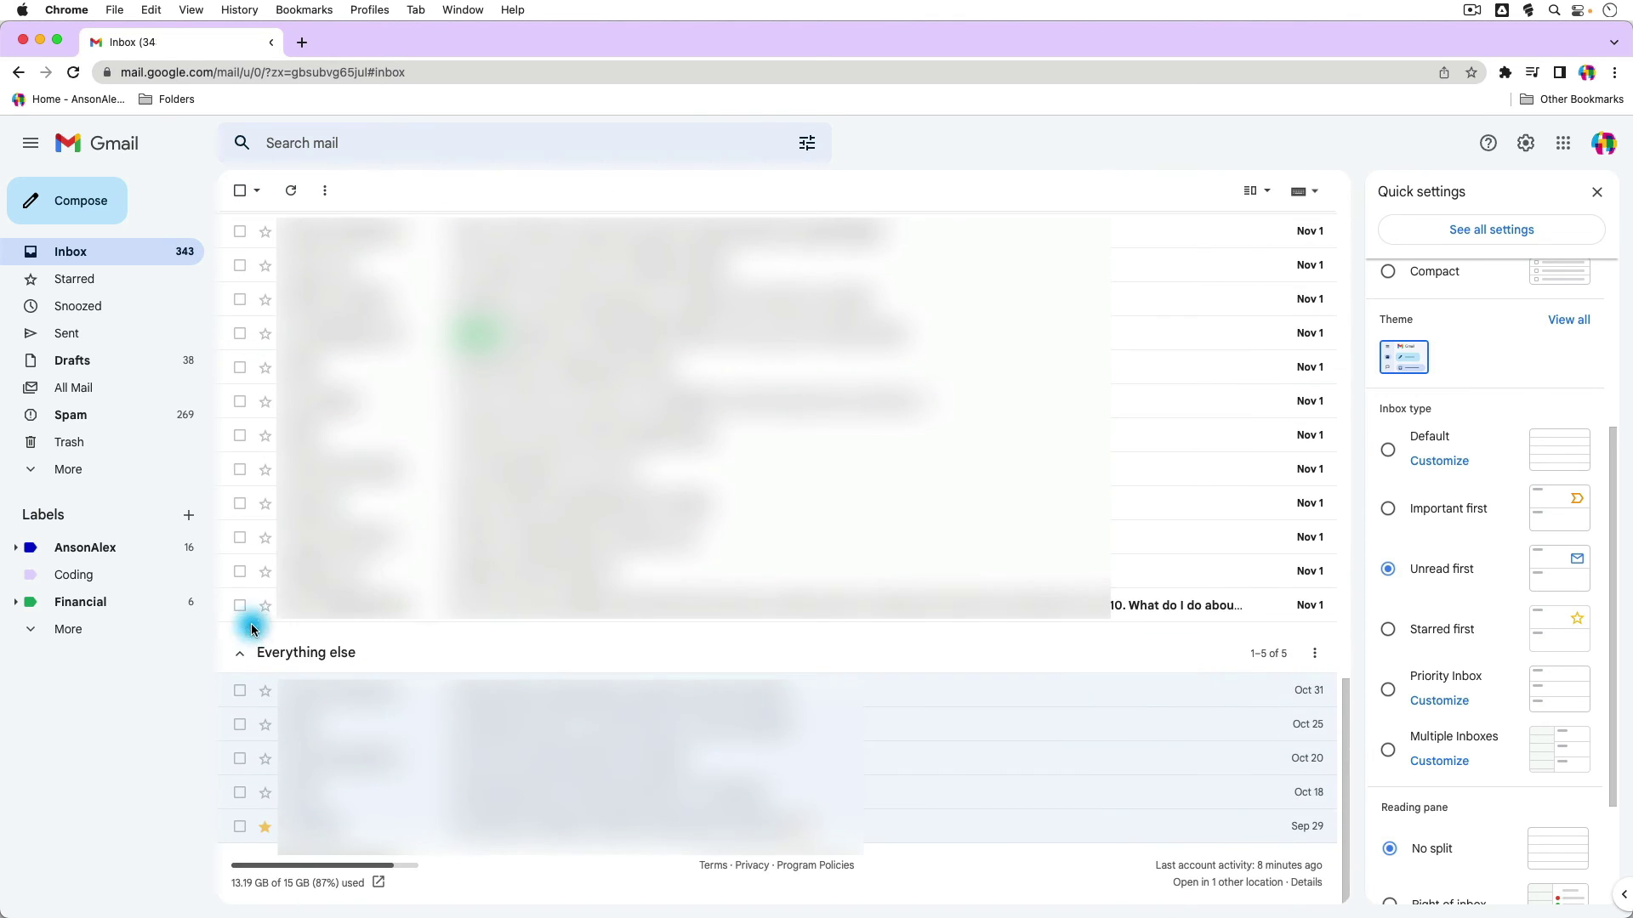
scroll(245, 353, "up", 15)
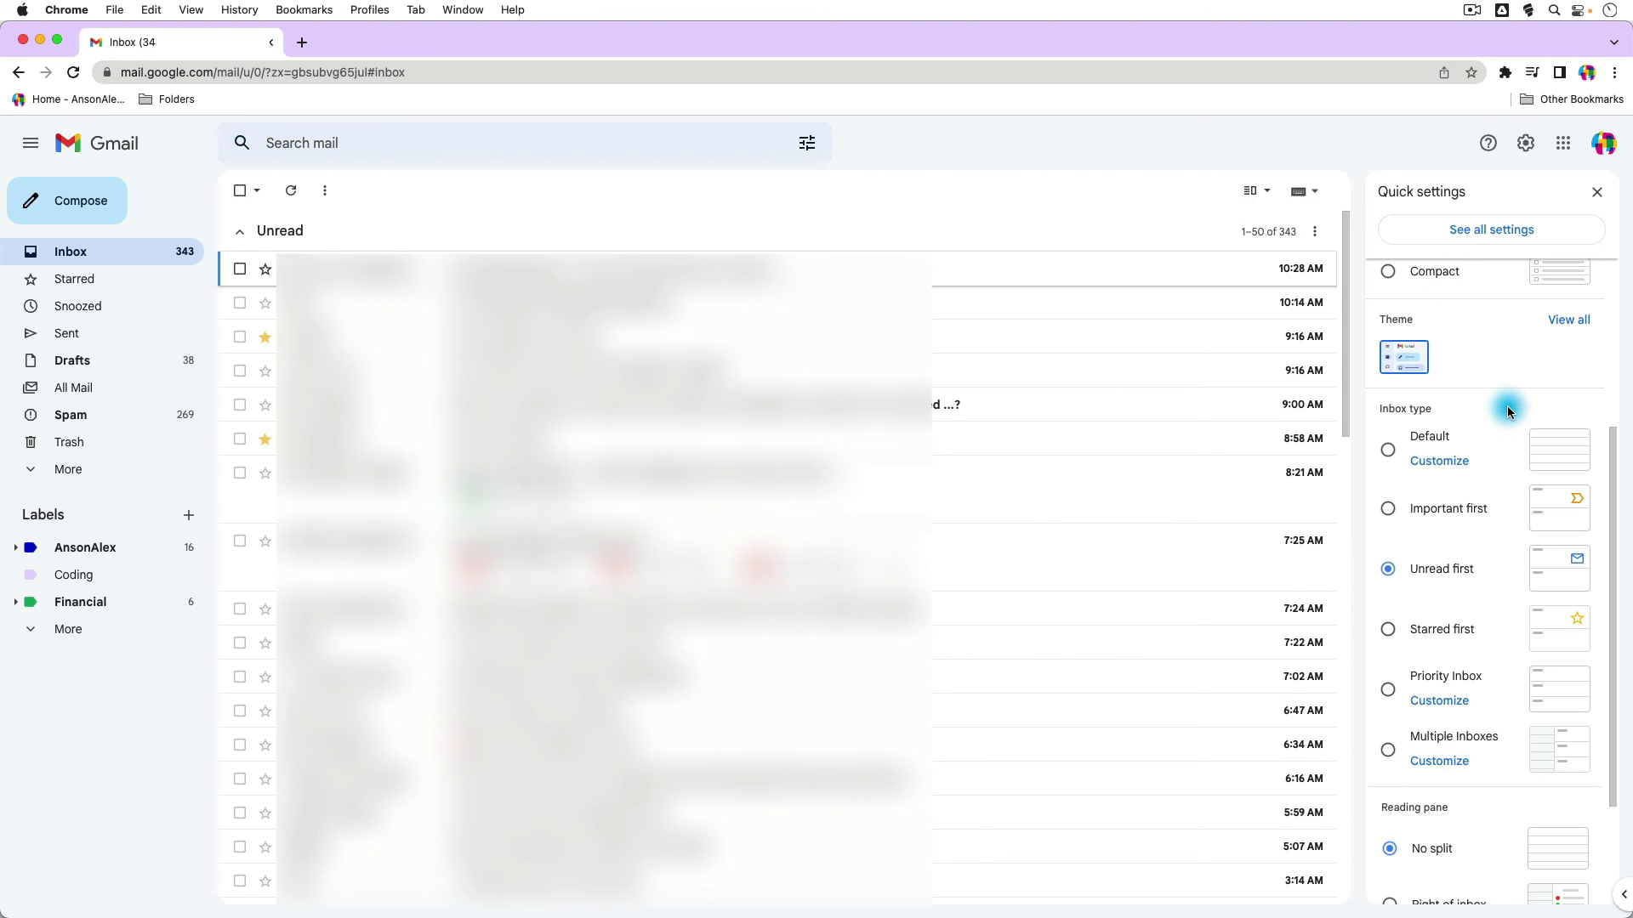
- Restore the Default inbox type, open Promotions, and search 'category:promotions is:unread'
left_click(1387, 450)
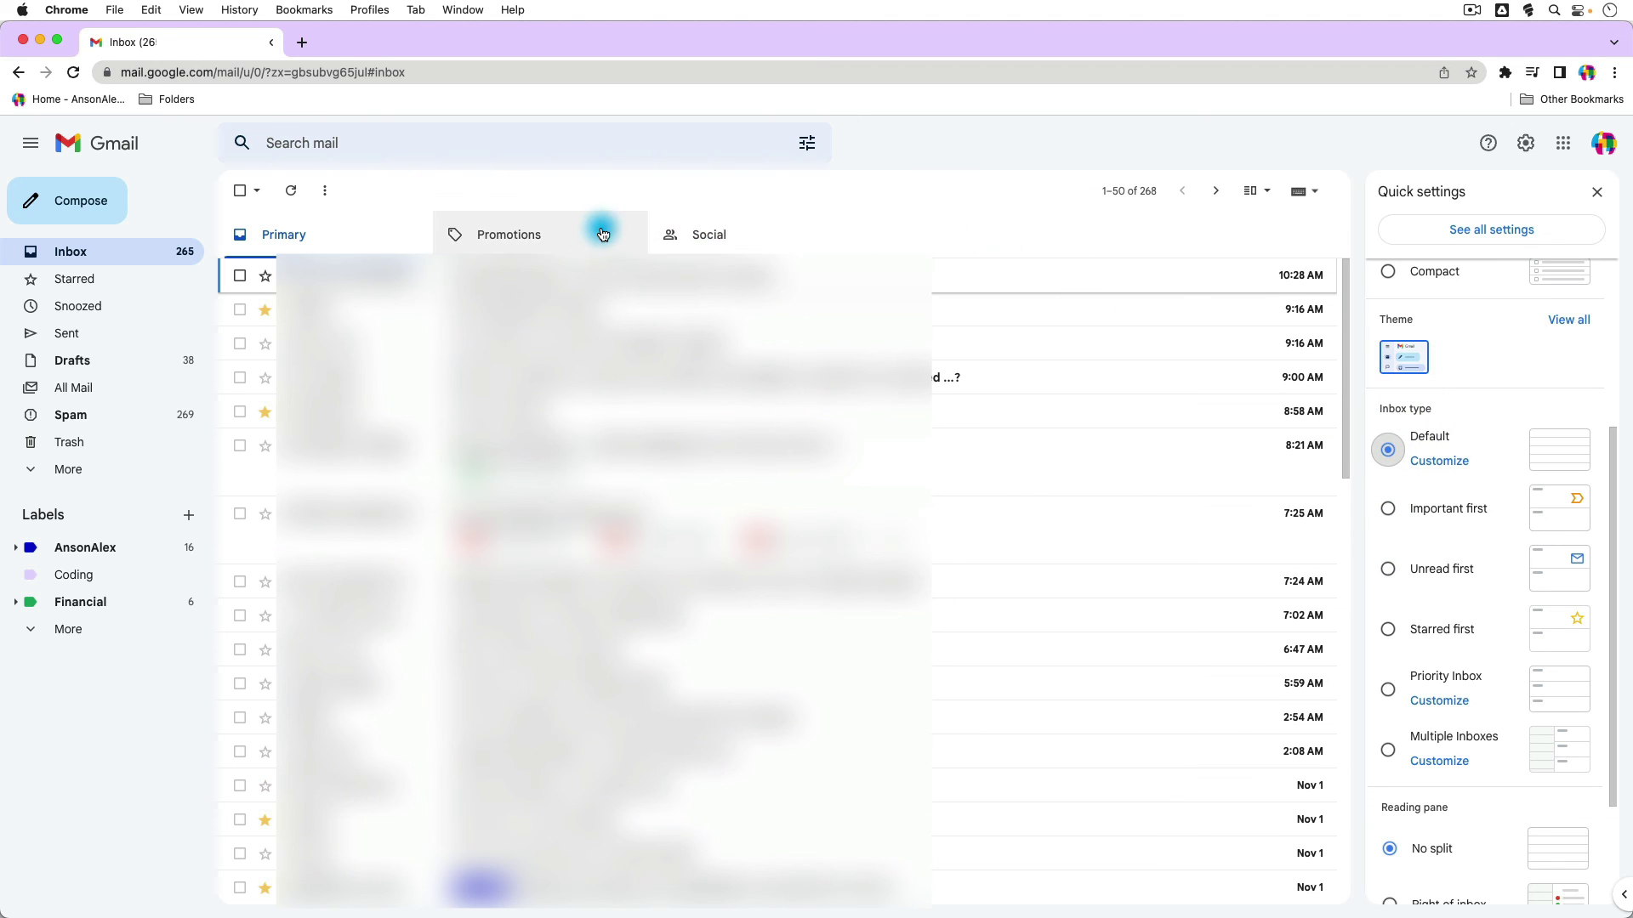
left_click(551, 237)
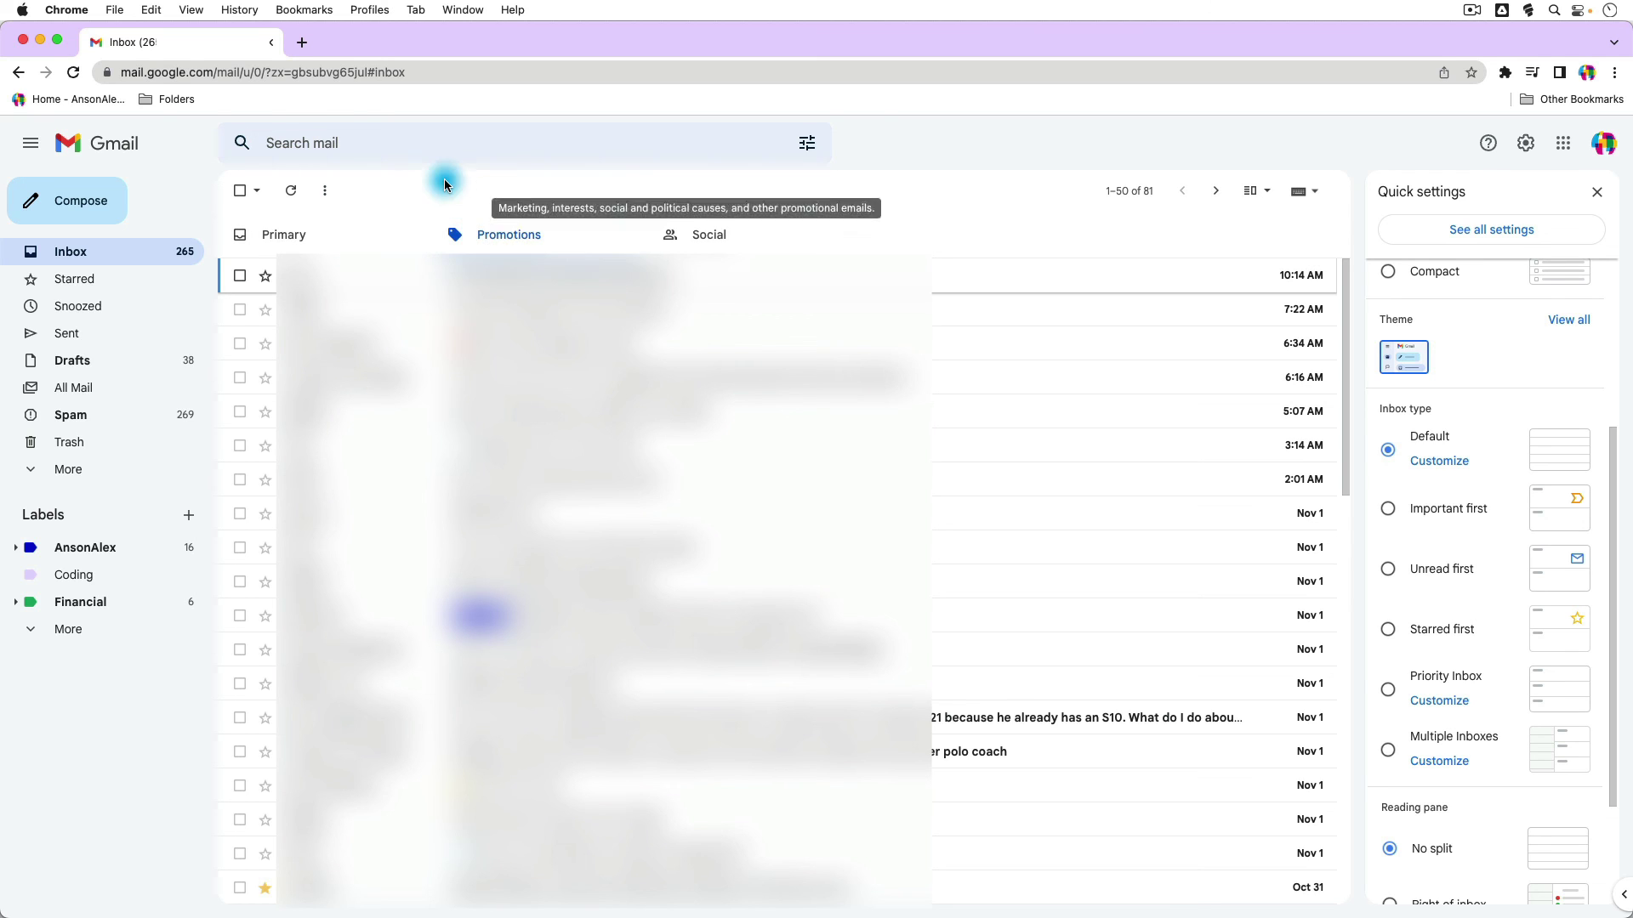
left_click(421, 151)
type("cat")
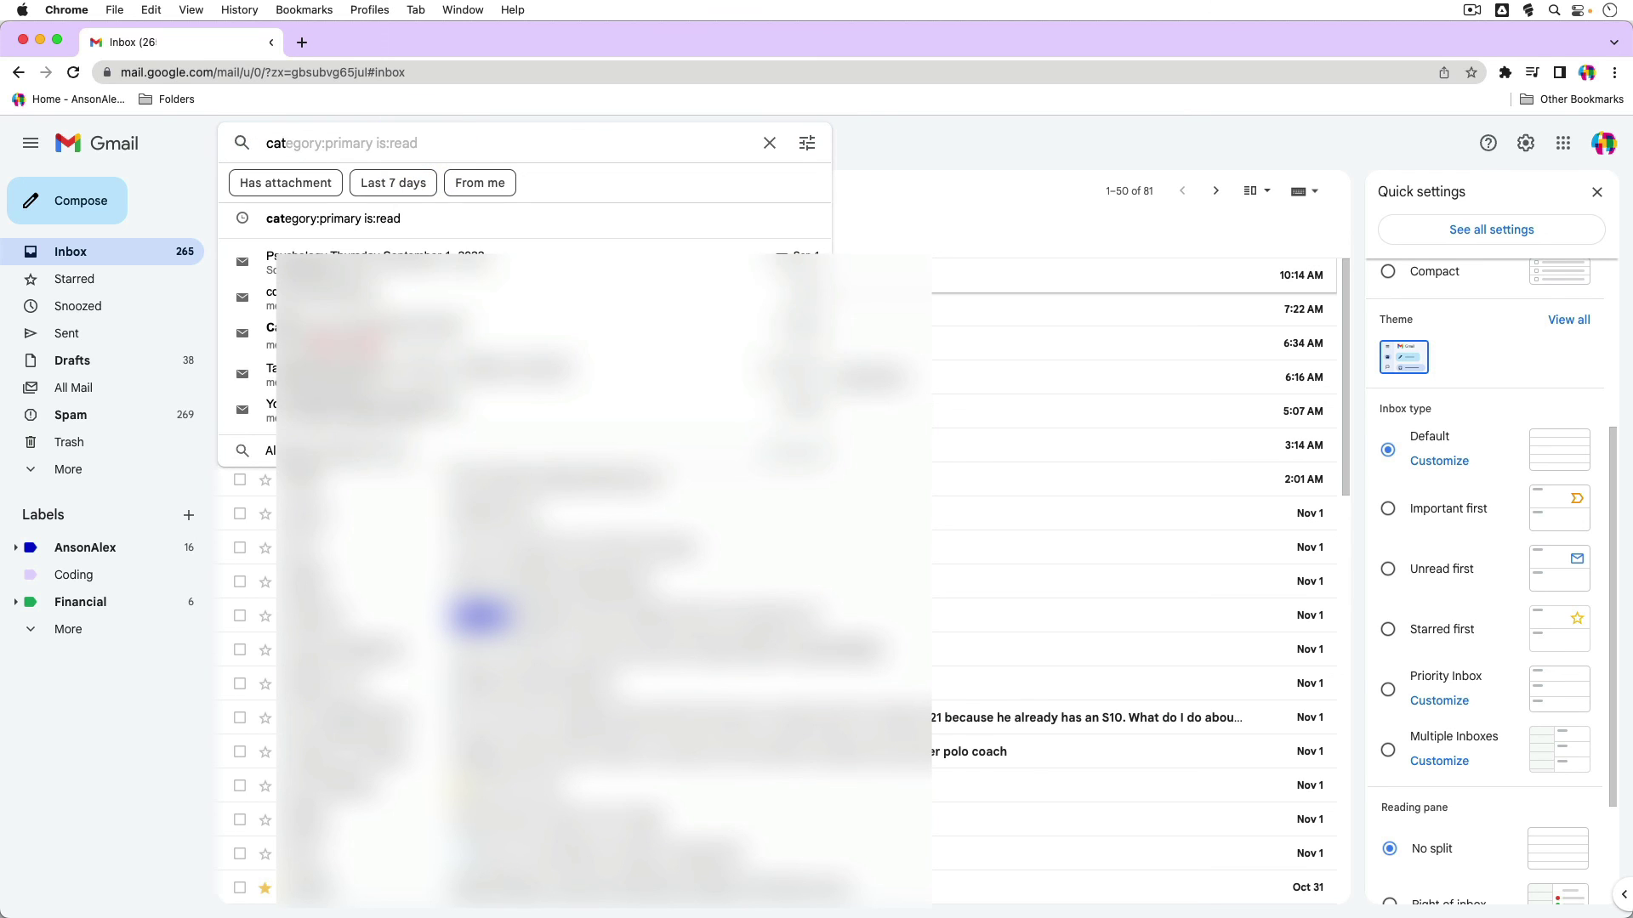
type("egory:primary is:rea")
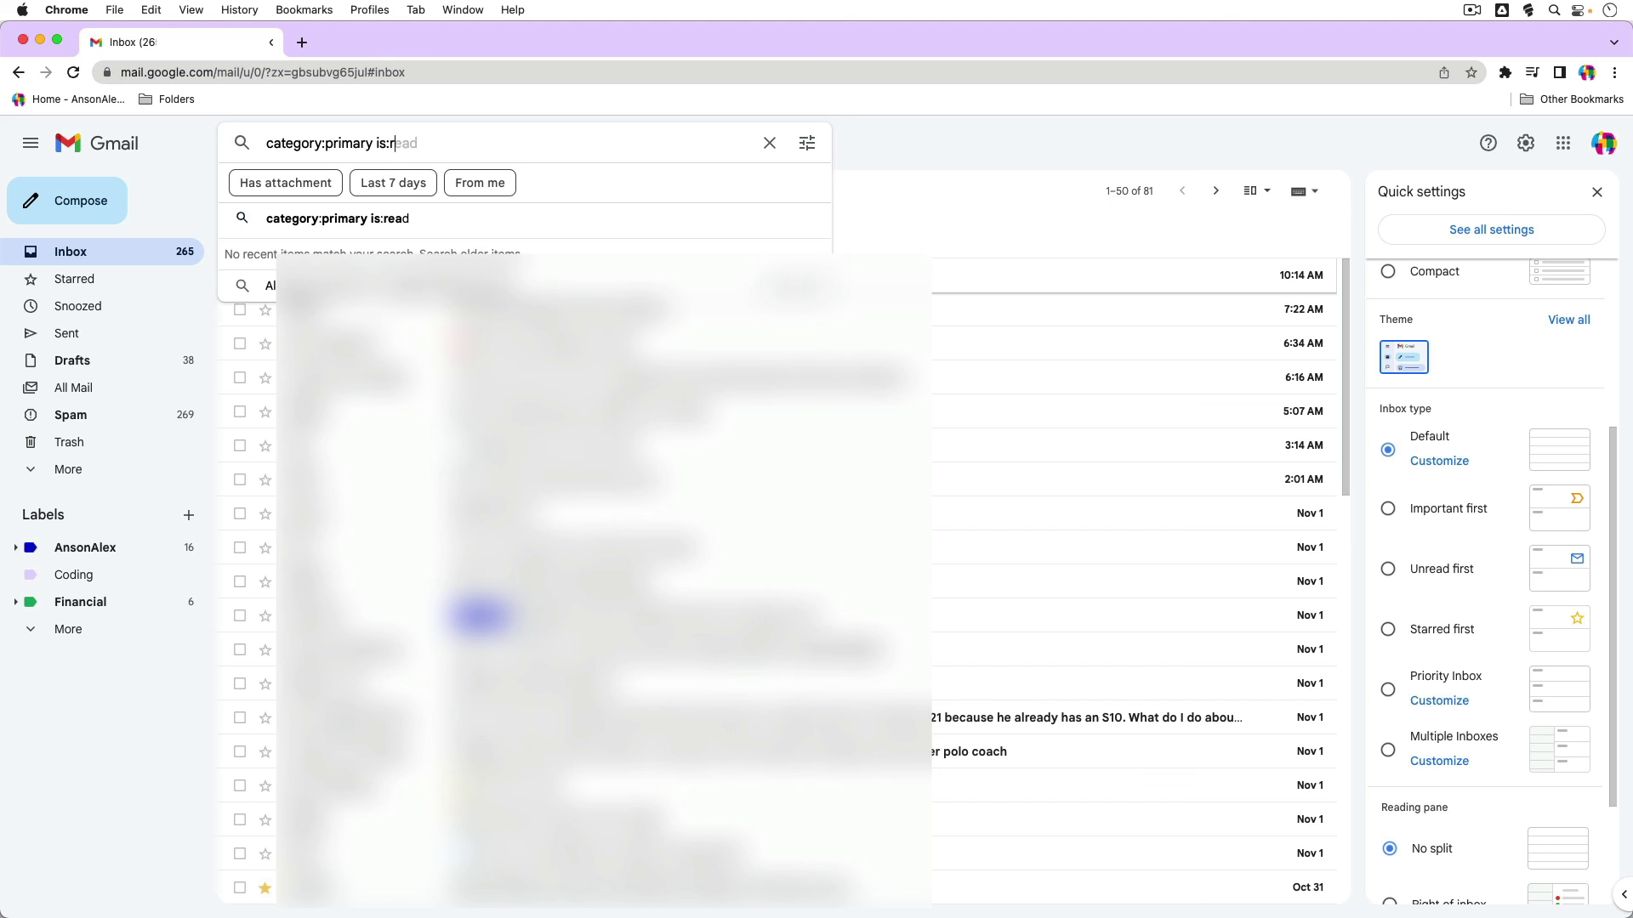
key("BackSpace")
key("BackSpace")
key("BackSpace")
key("BackSpace")
key("BackSpace")
key("BackSpace")
type("o")
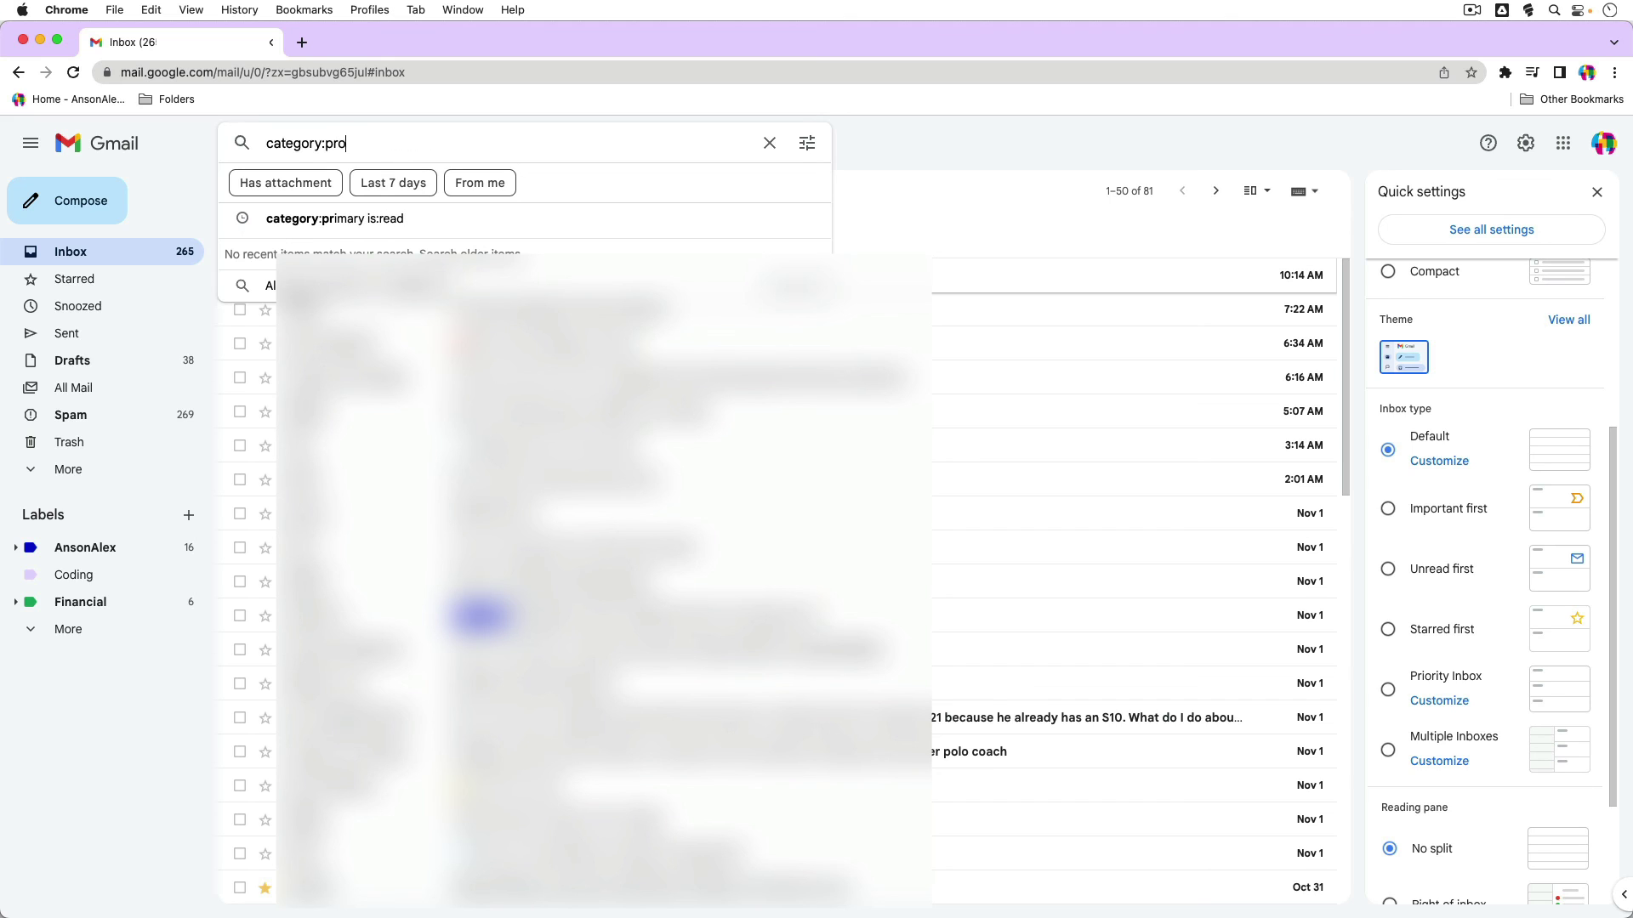
type("motions is")
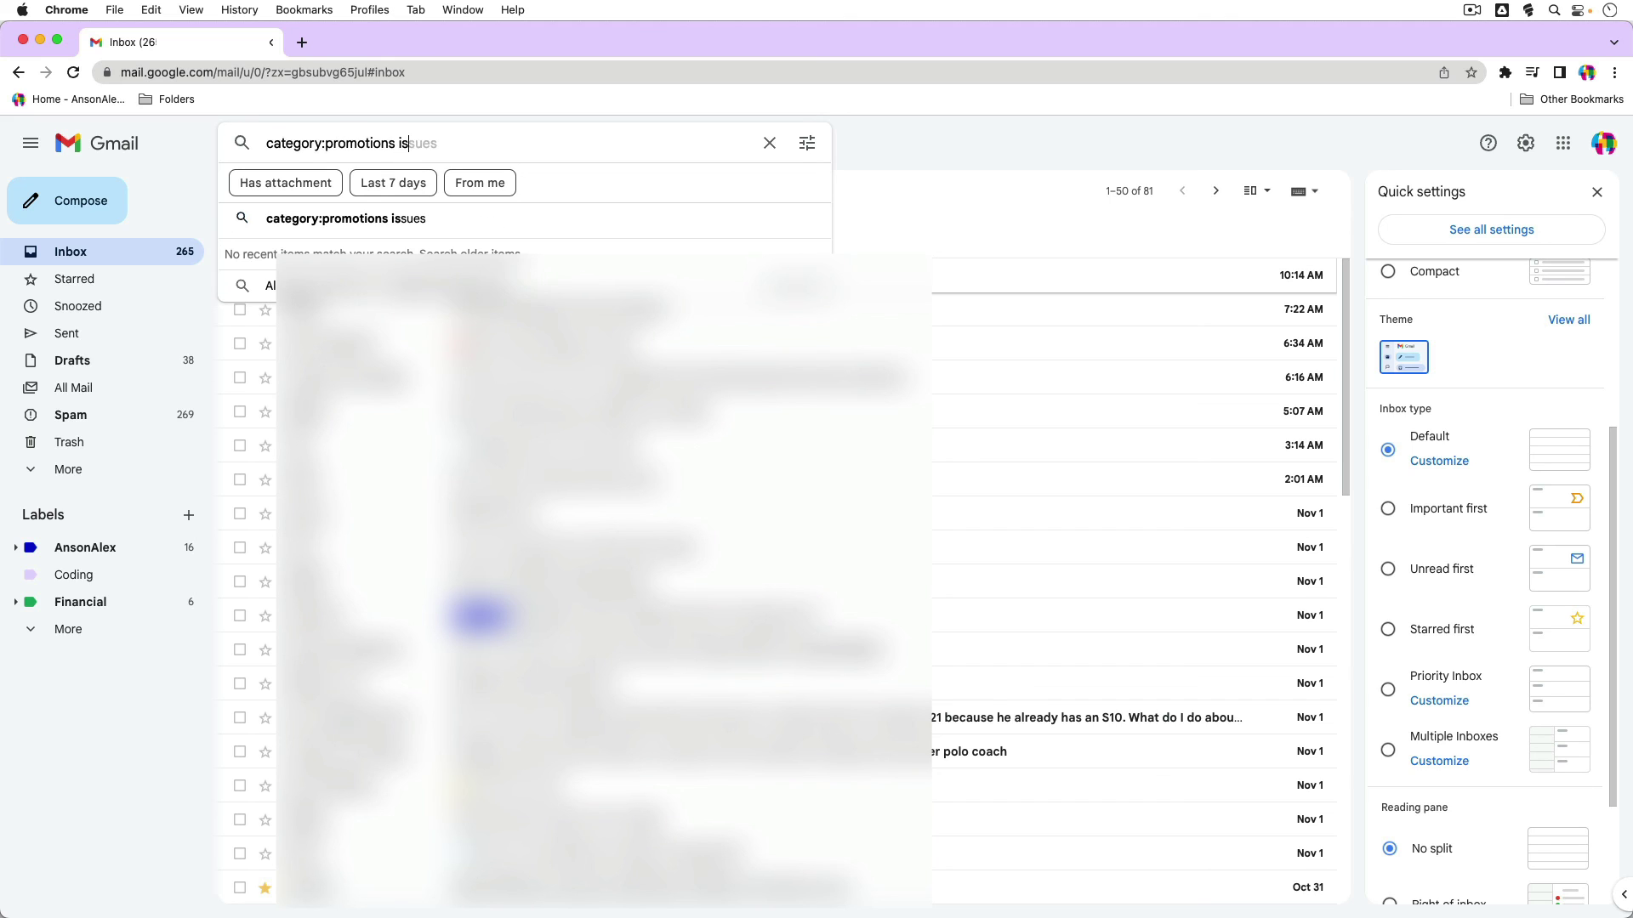
type(":unread")
key("Return")
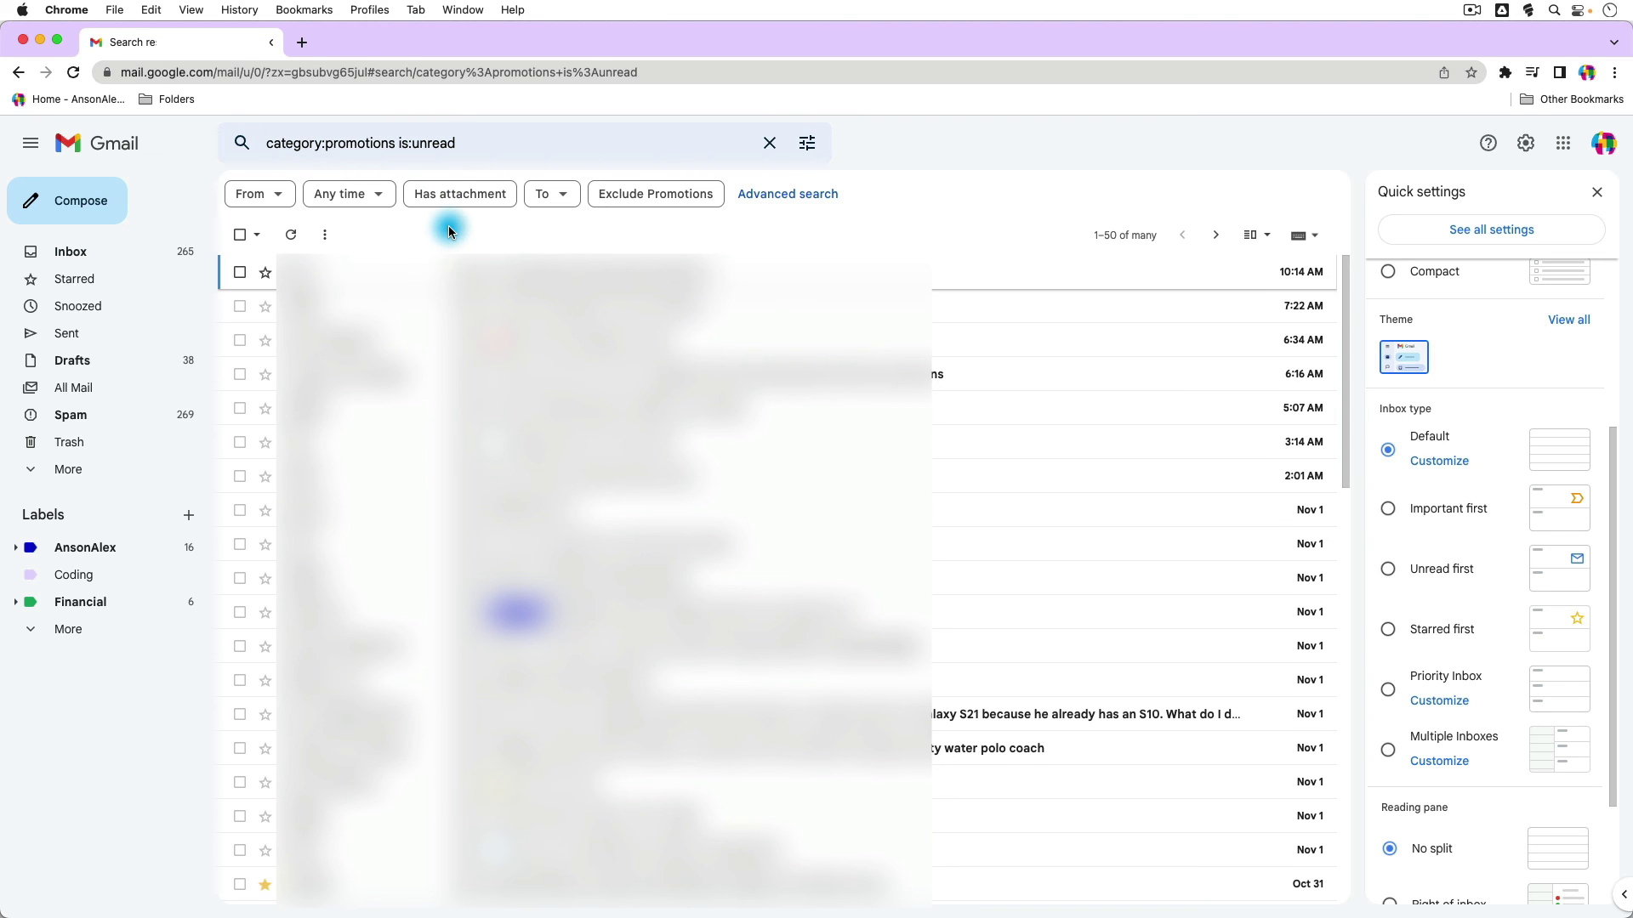
left_click(244, 235)
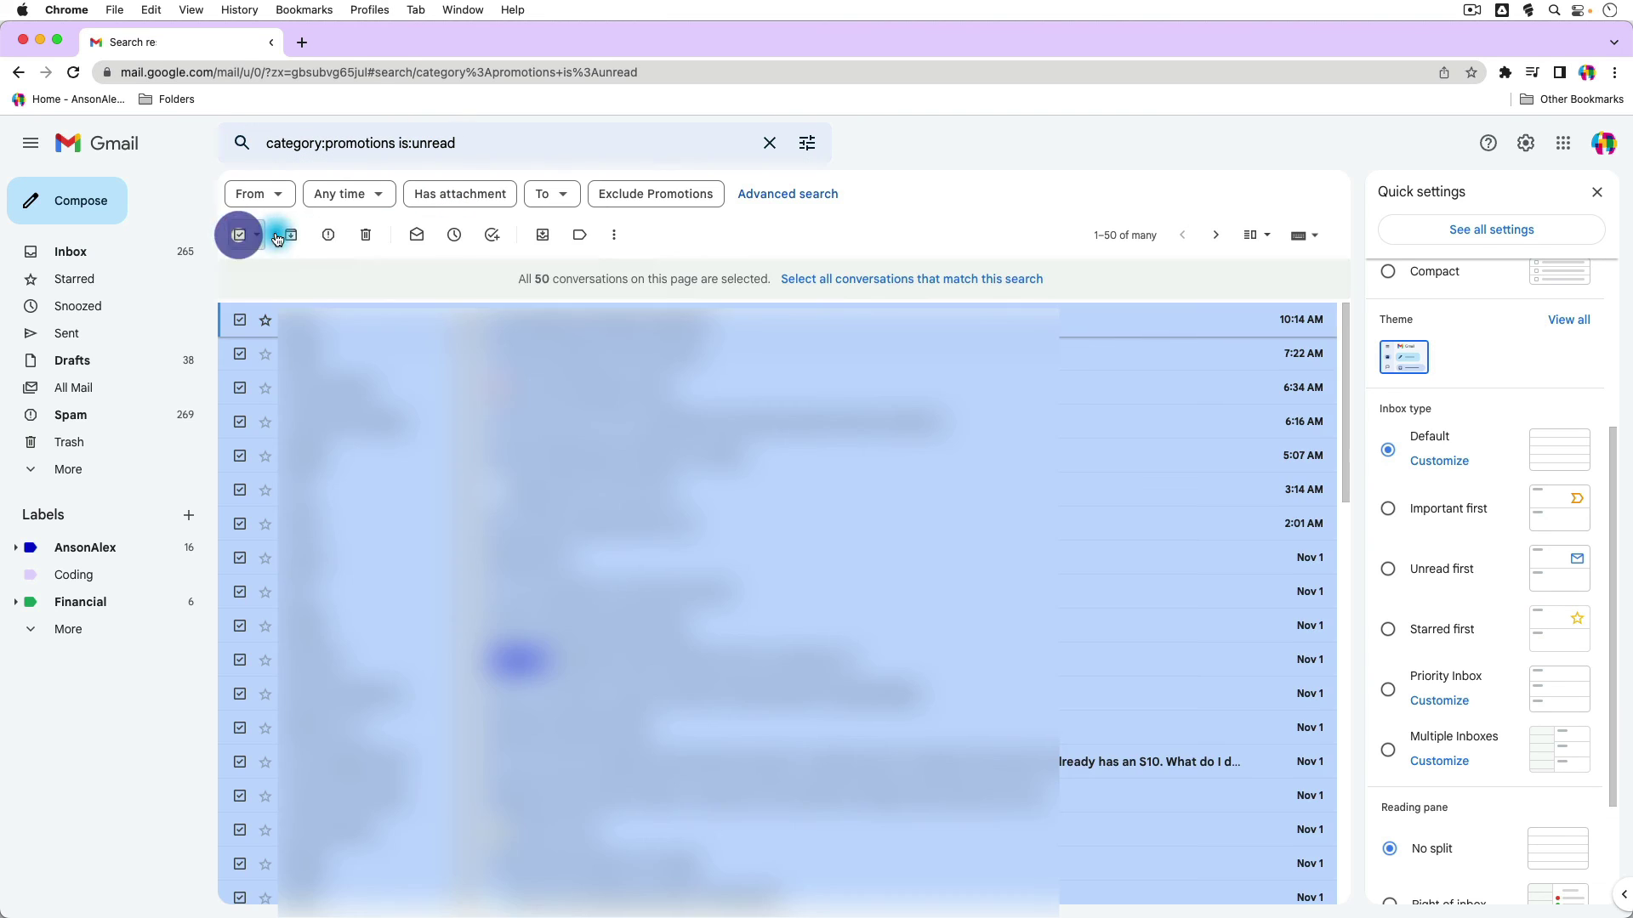
left_click(825, 278)
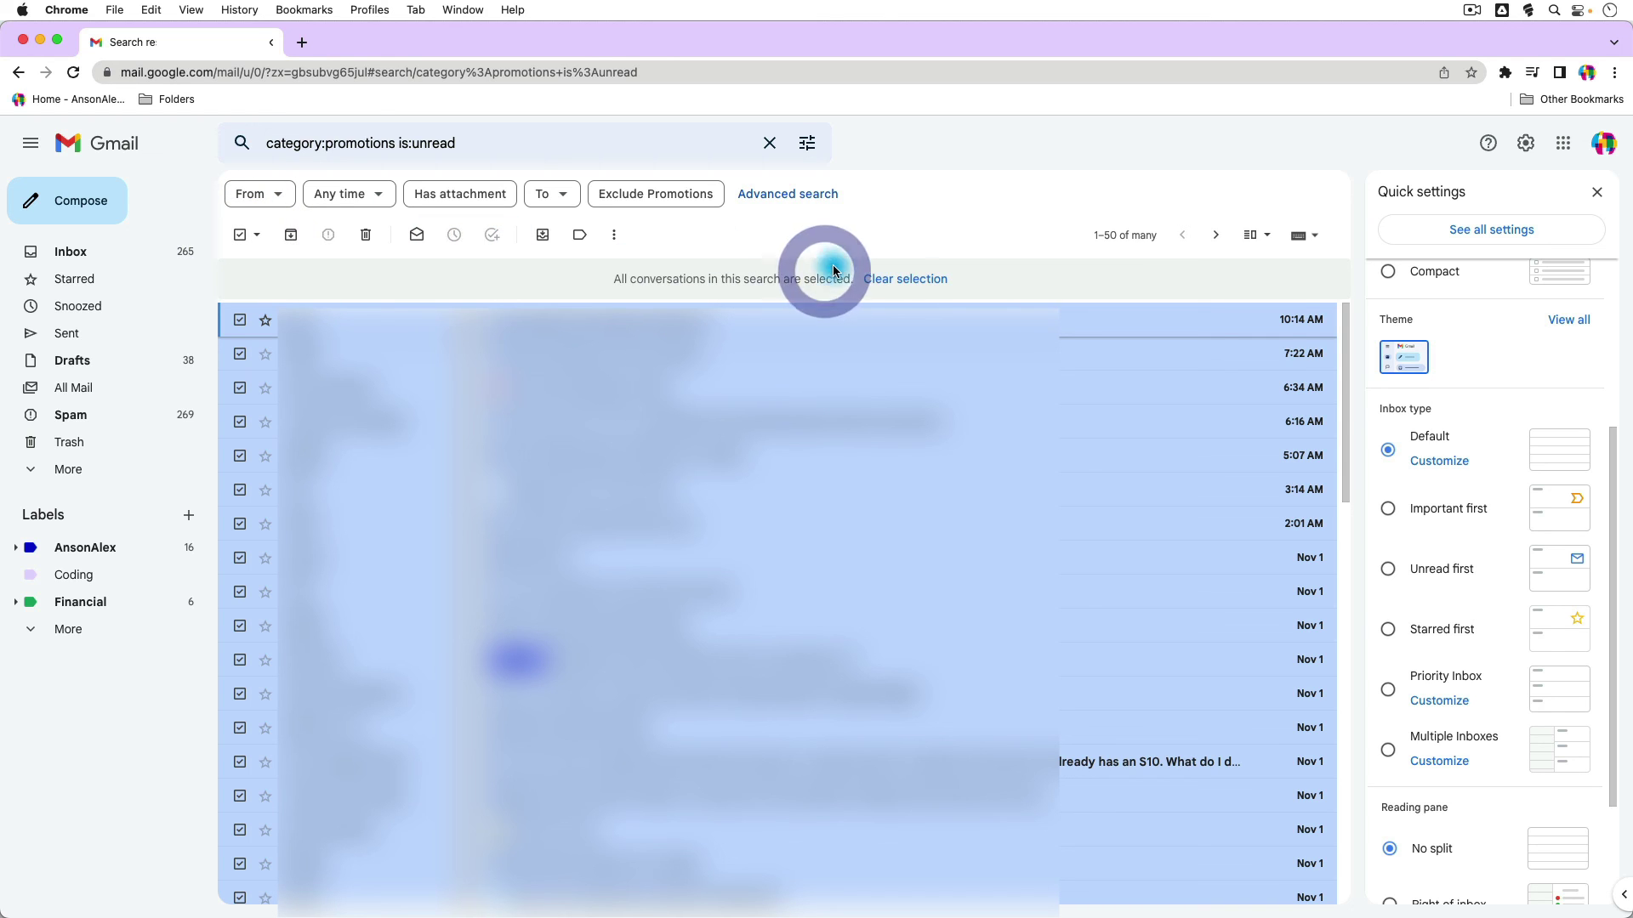
left_click(241, 240)
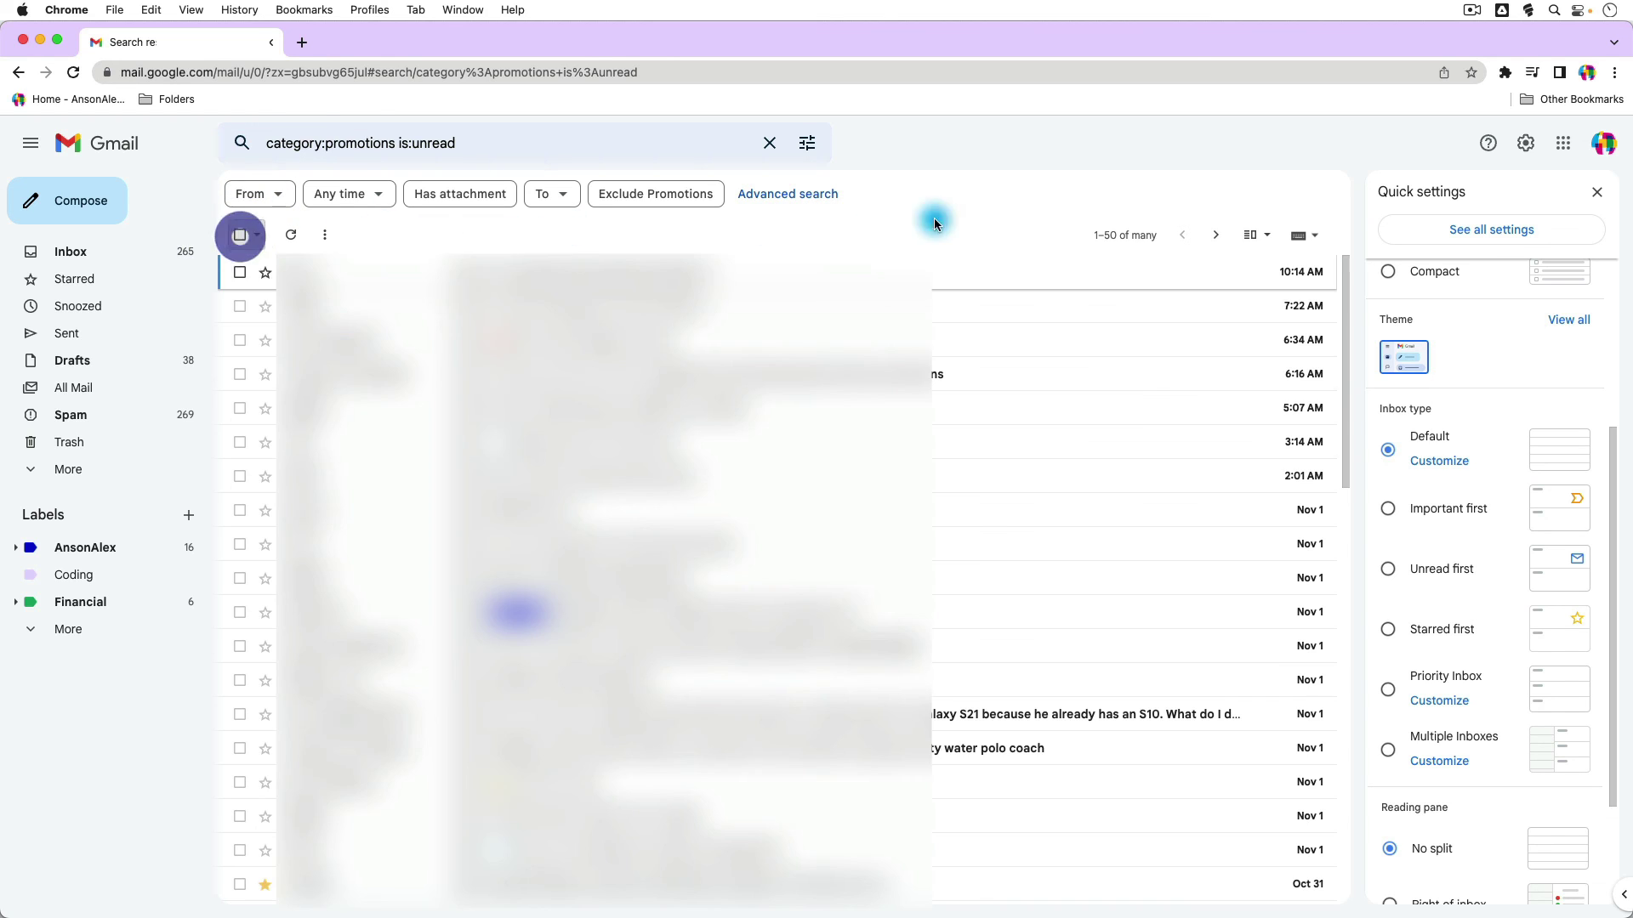